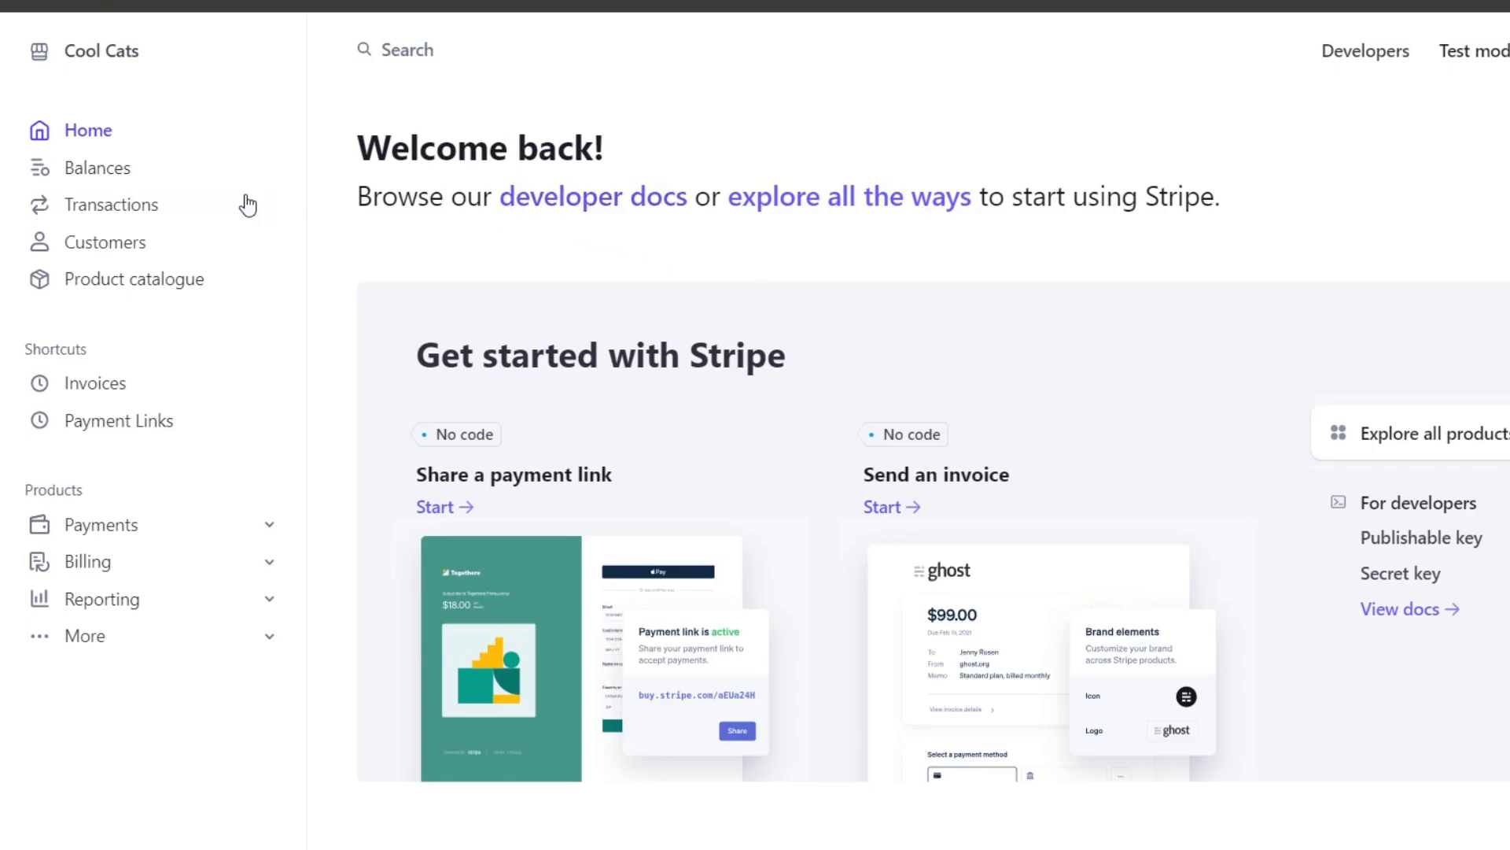
left_click(91, 178)
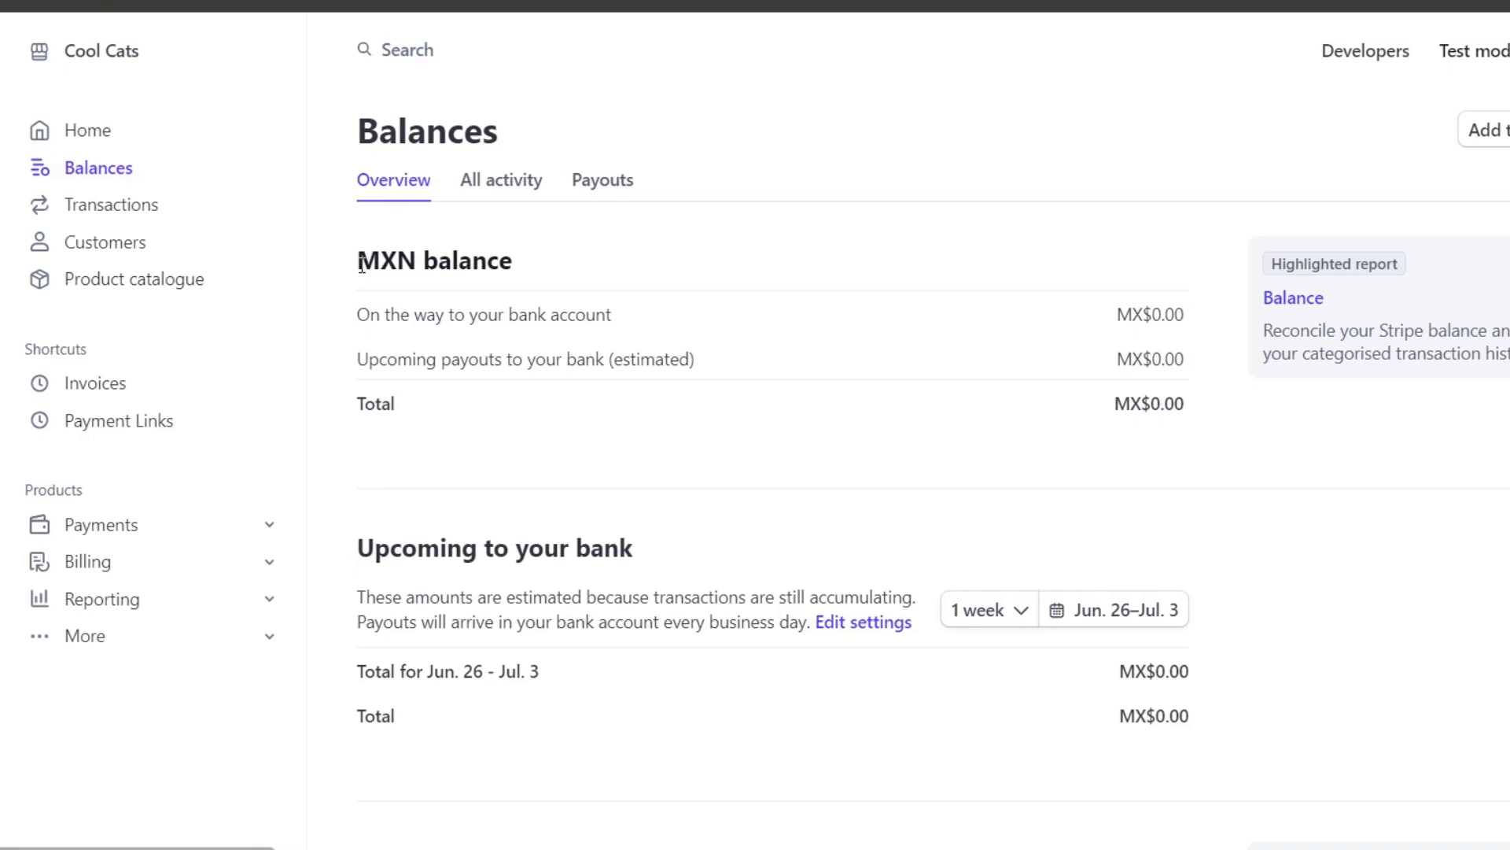
left_click_drag(357, 261, 598, 291)
left_click(700, 269)
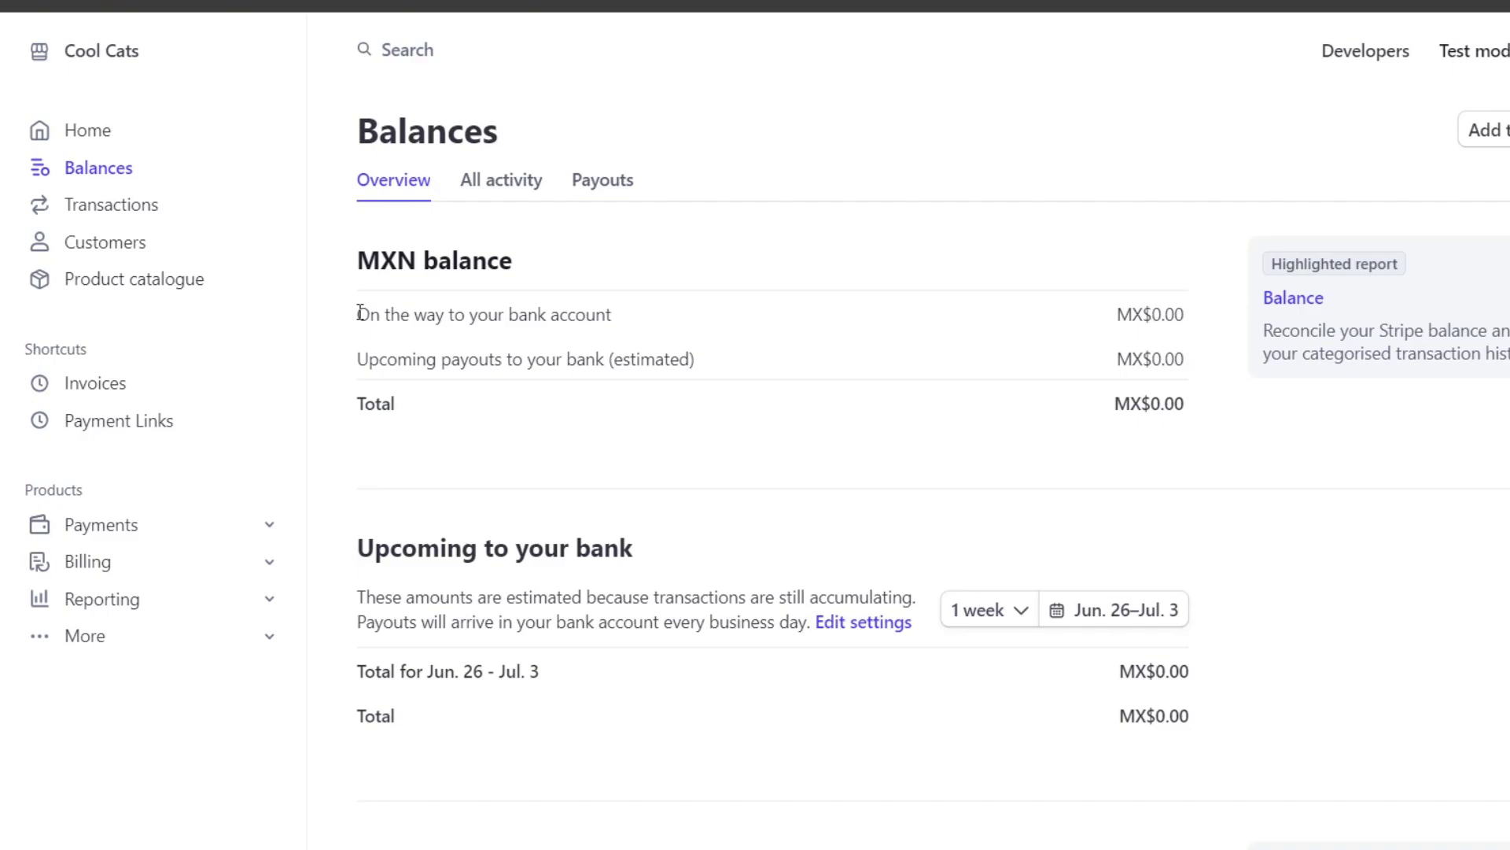
left_click_drag(359, 312, 738, 370)
left_click(738, 370)
left_click(432, 412, "shift")
left_click(860, 411)
scroll(864, 407, "down", 3)
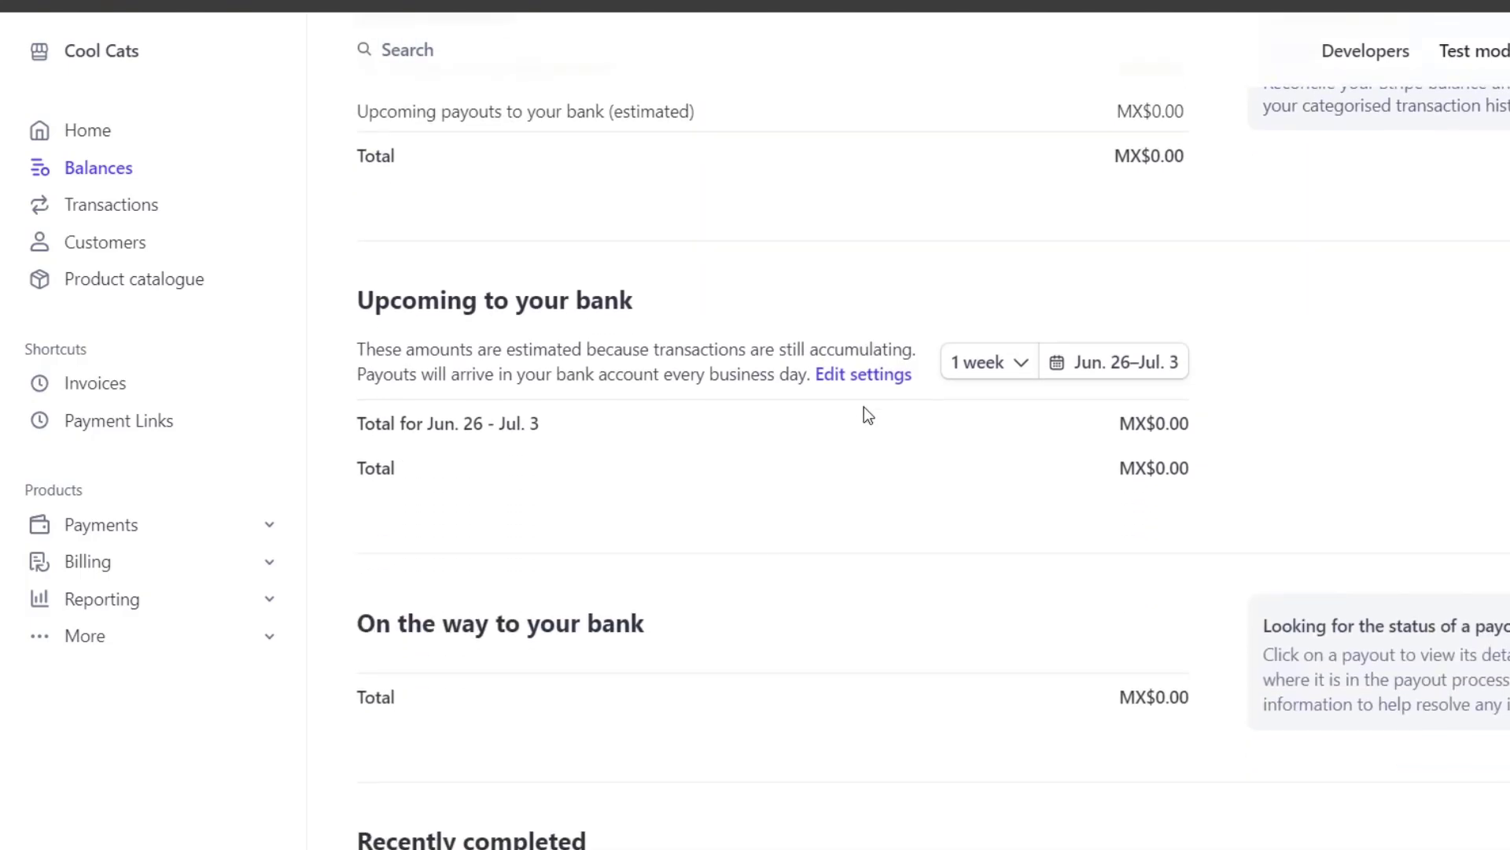
scroll(864, 407, "down", 1)
scroll(867, 409, "up", 5)
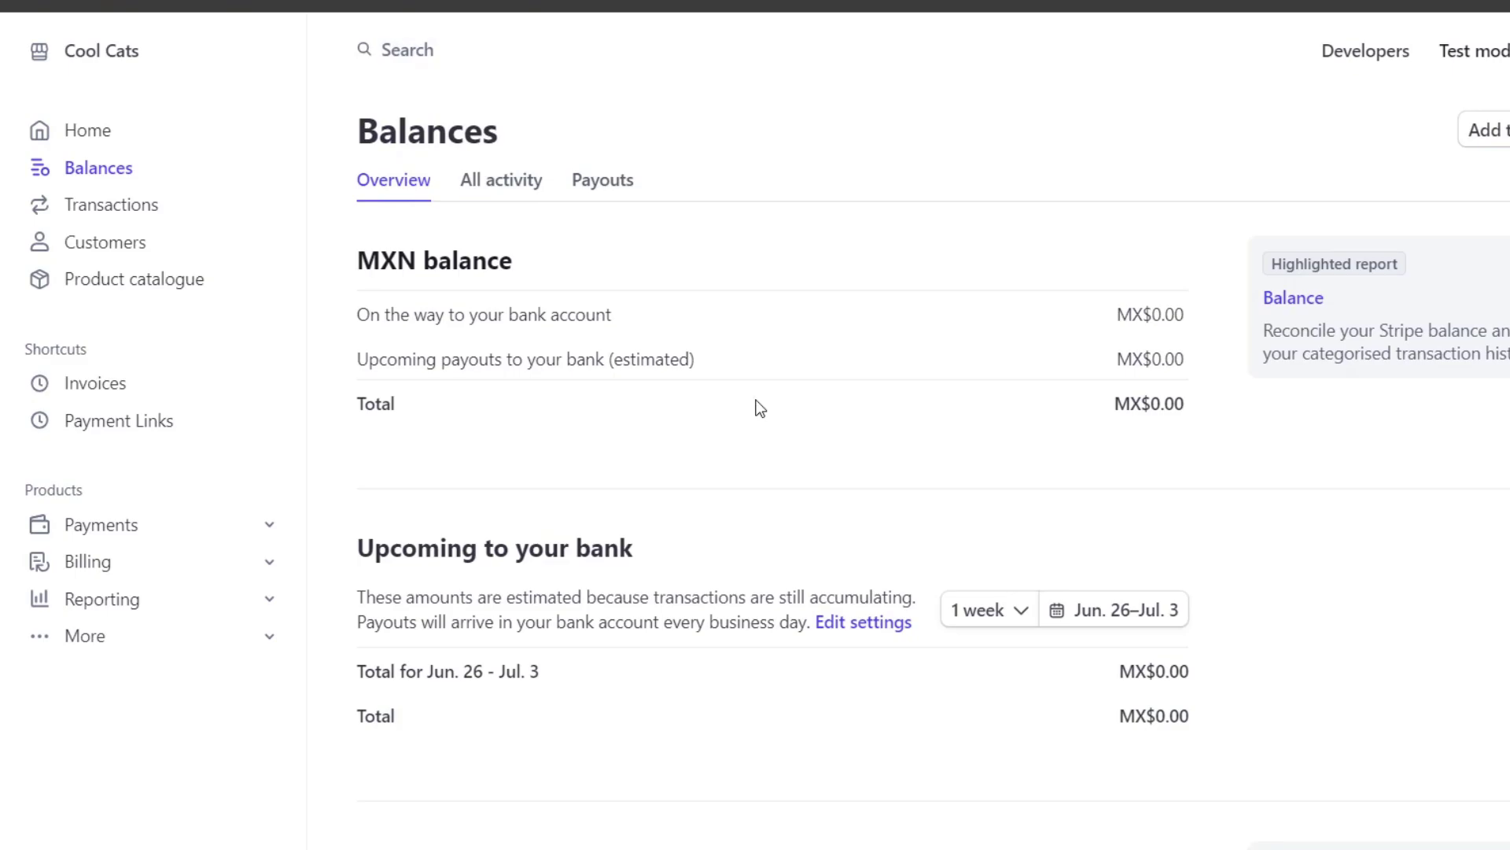
Step: Switch from All activity to Payouts and back, selecting the empty No balance transactions text
left_click(513, 186)
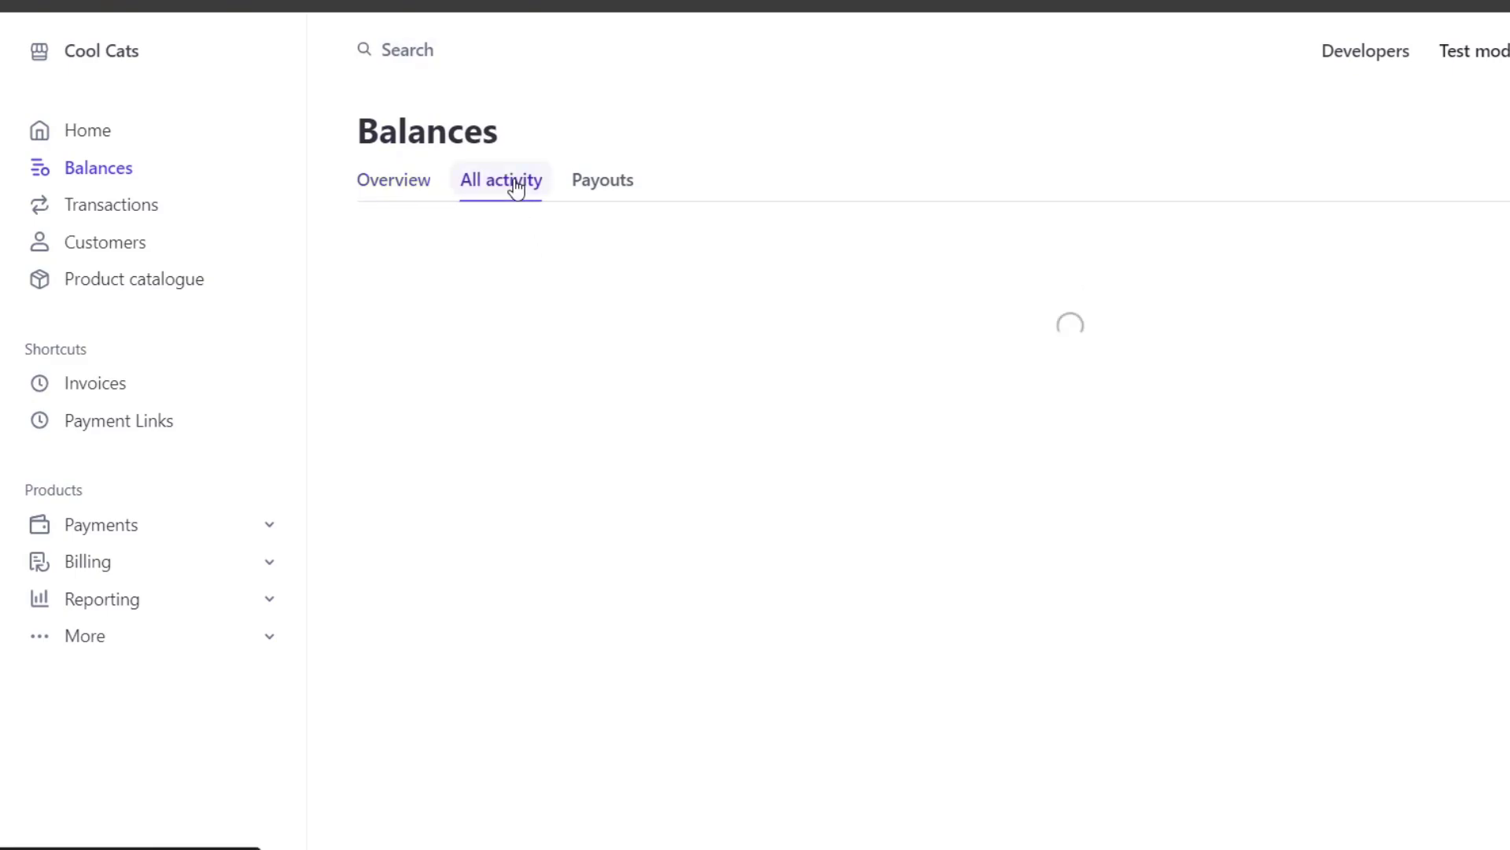
left_click(603, 188)
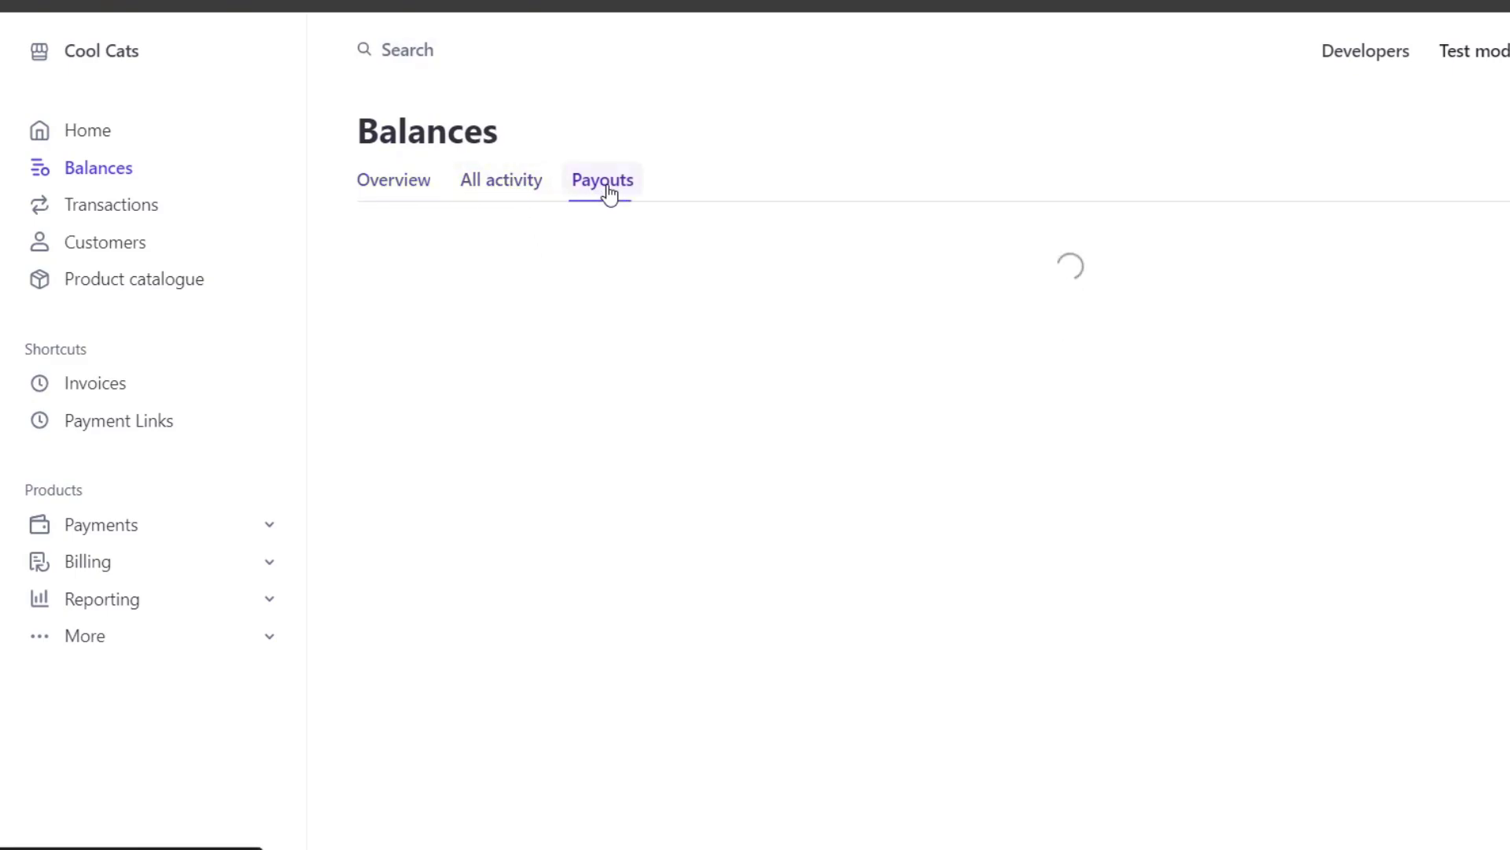
left_click(508, 195)
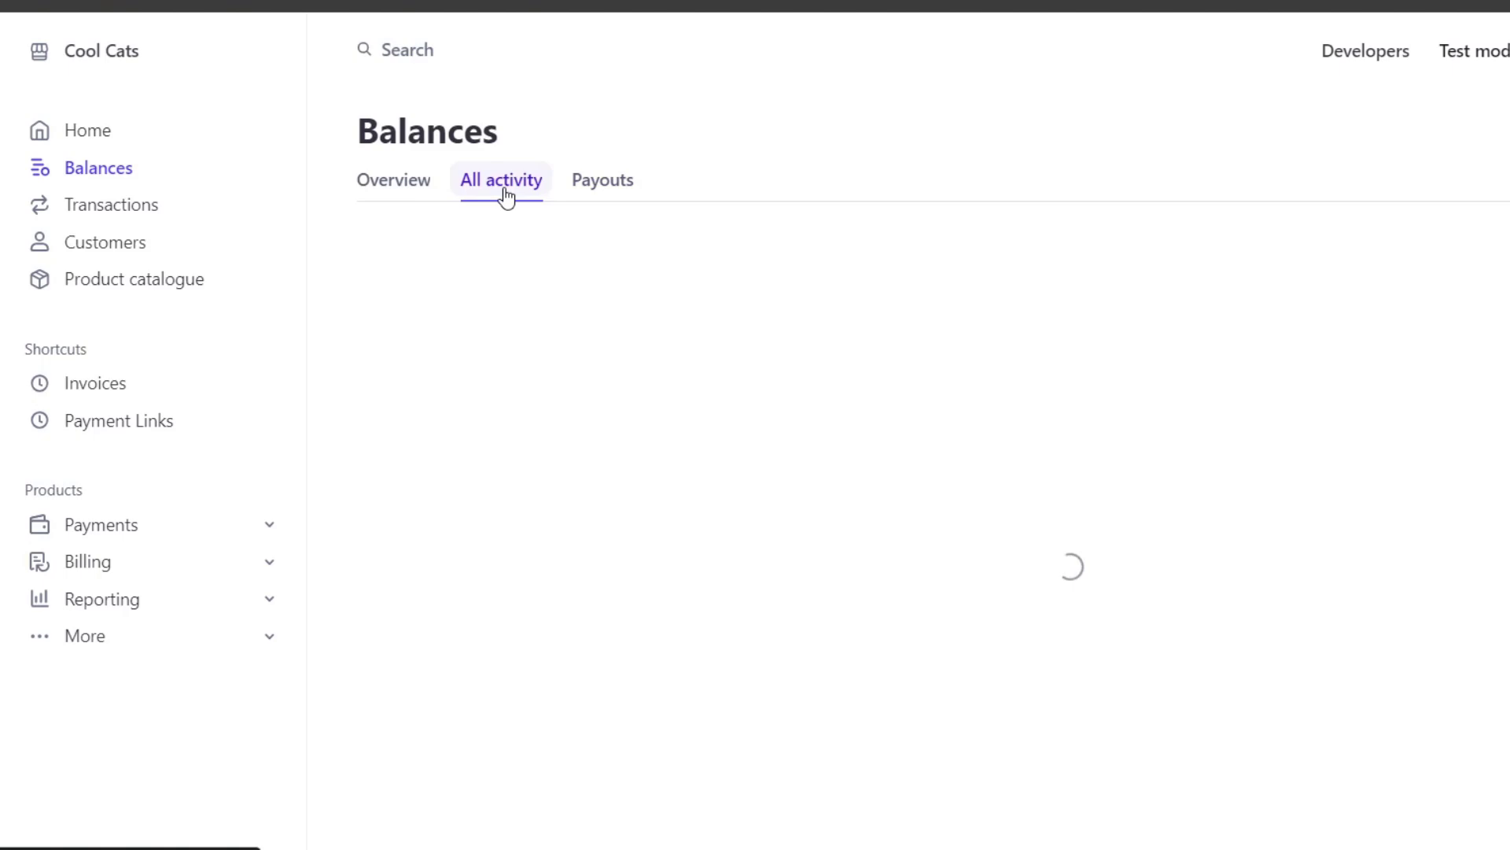
left_click_drag(823, 526, 1126, 527)
left_click_drag(868, 561, 1337, 576)
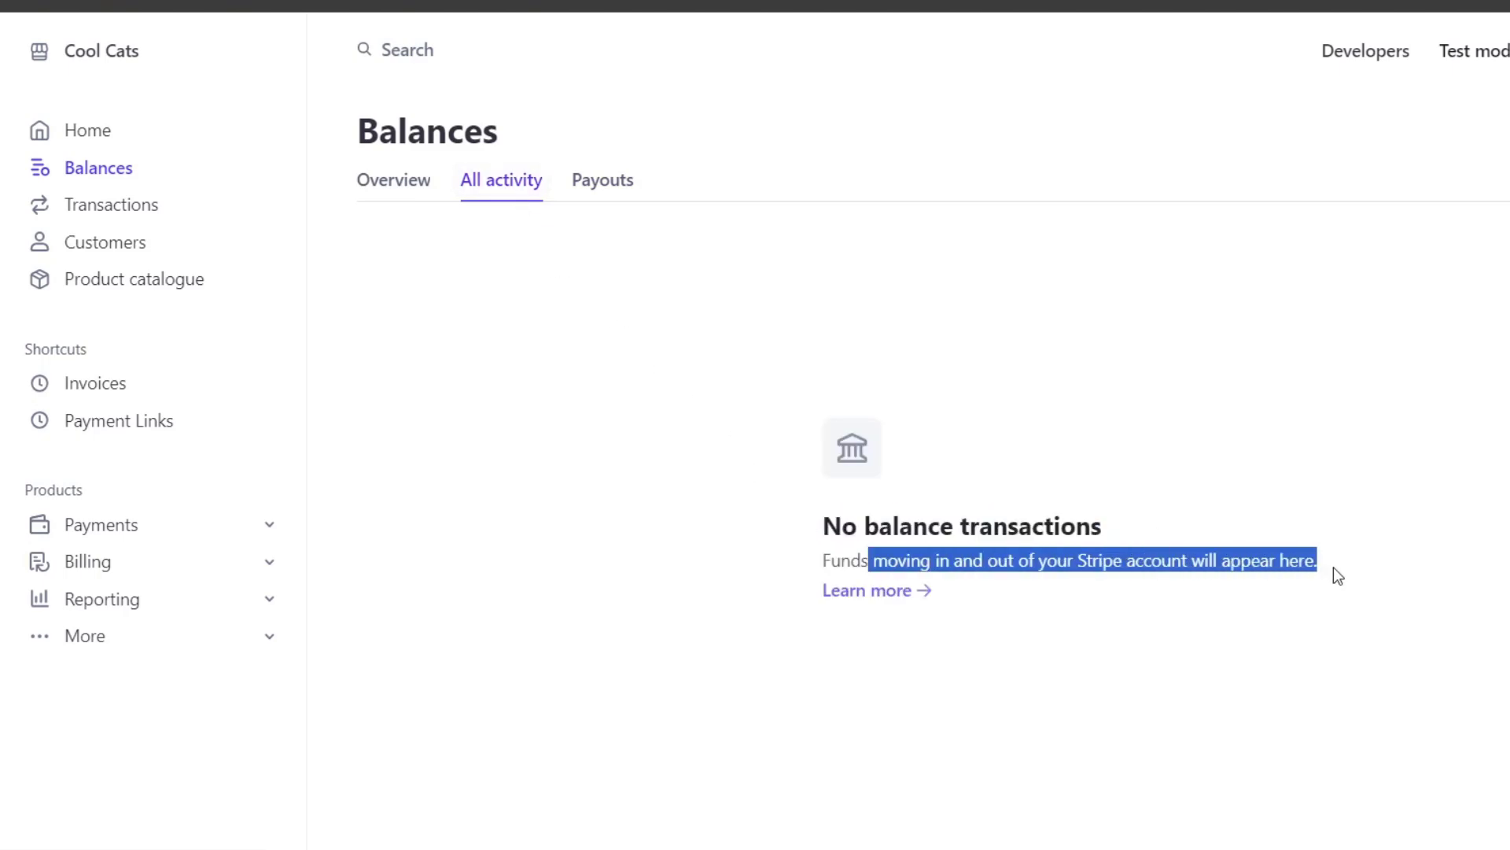
left_click(1202, 483)
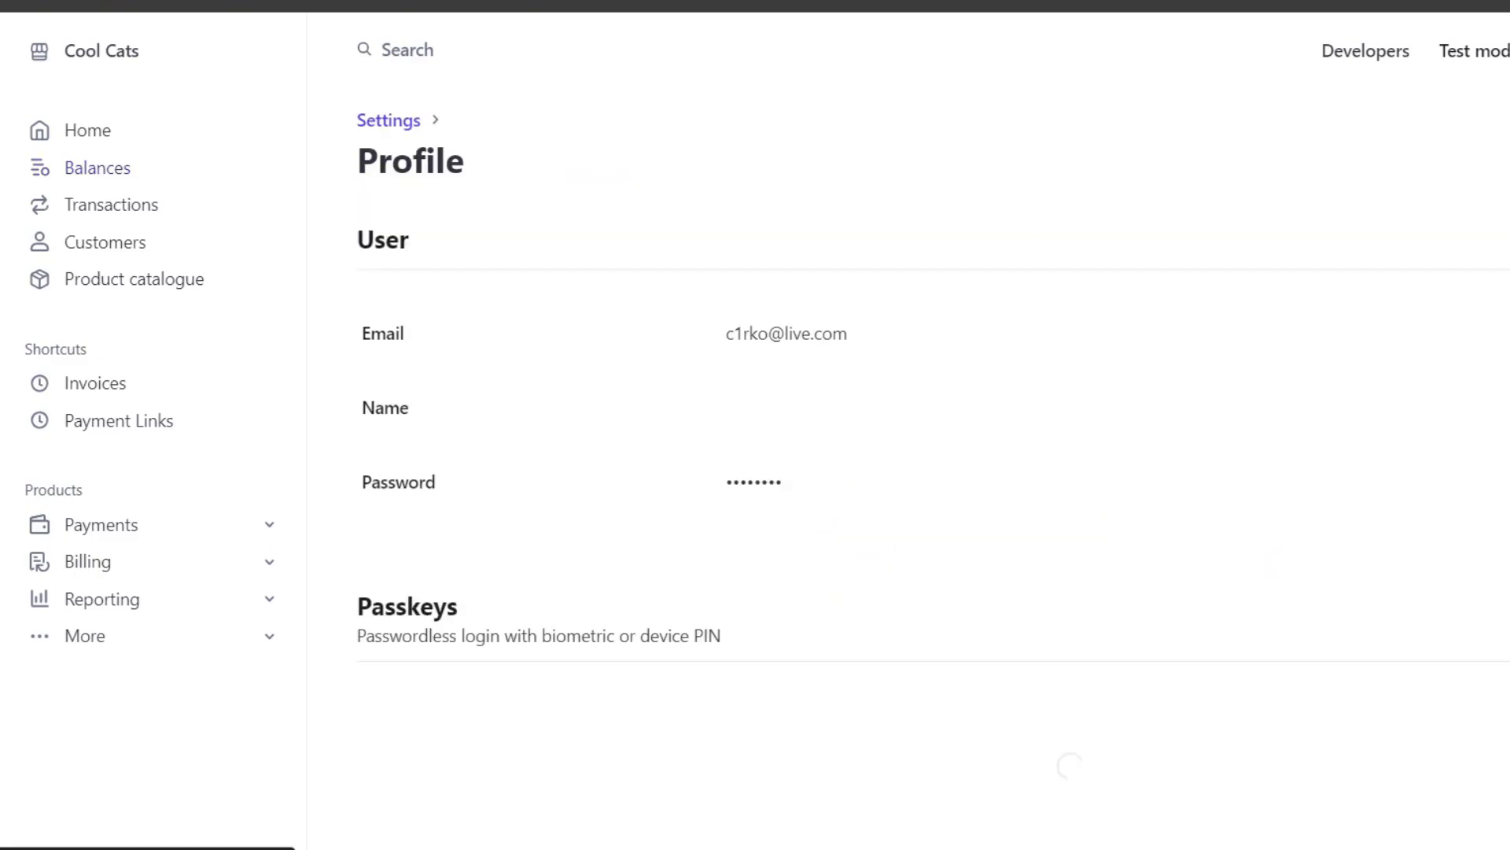
Step: Scroll through the Profile login sessions and accounts, then go back to the Settings overview
scroll(1424, 250, "down", 15)
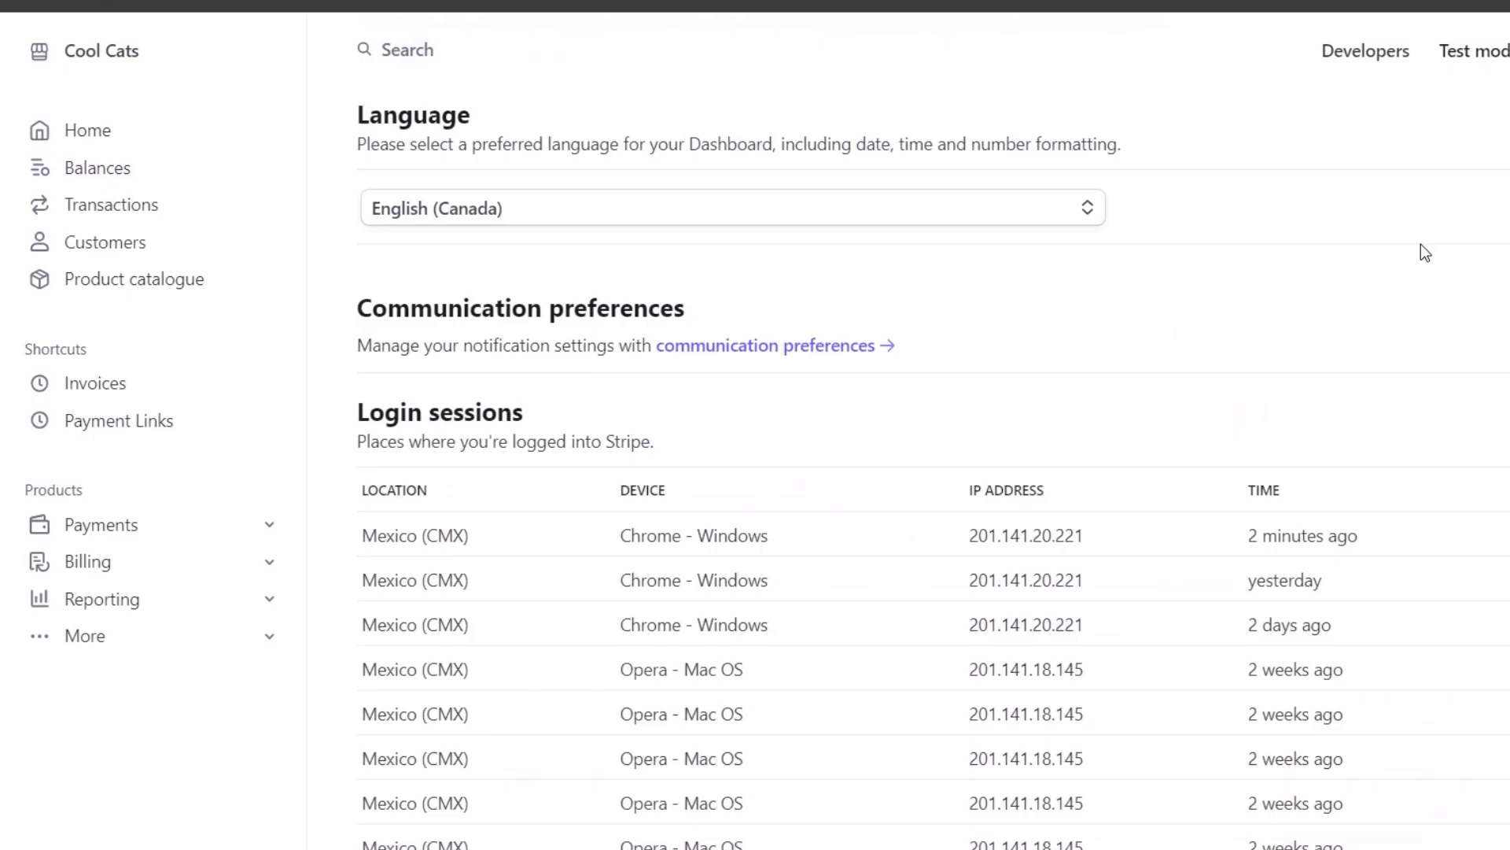
scroll(1422, 250, "down", 1)
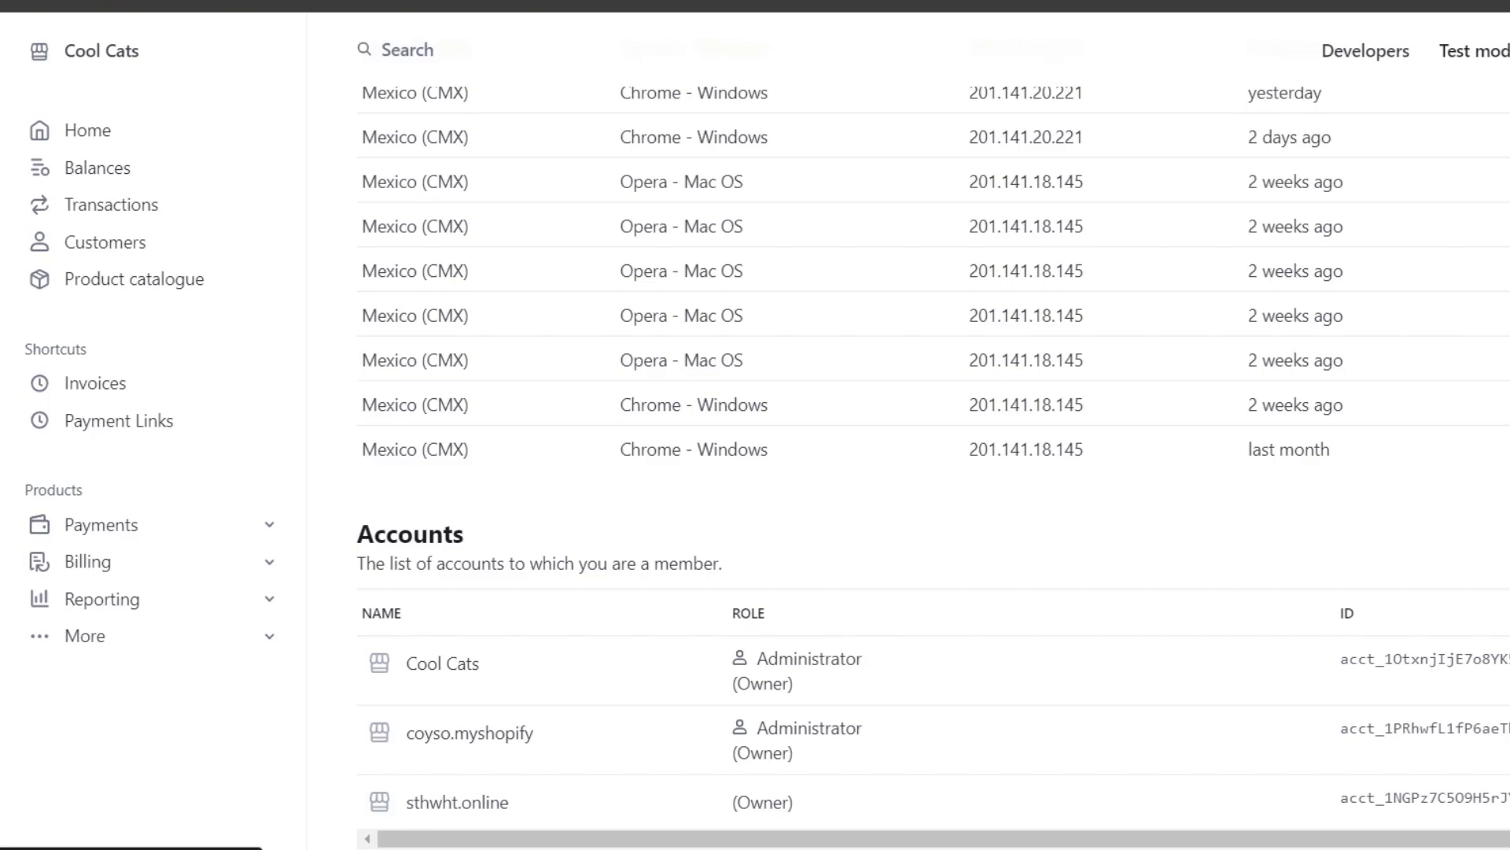
key("alt+Left")
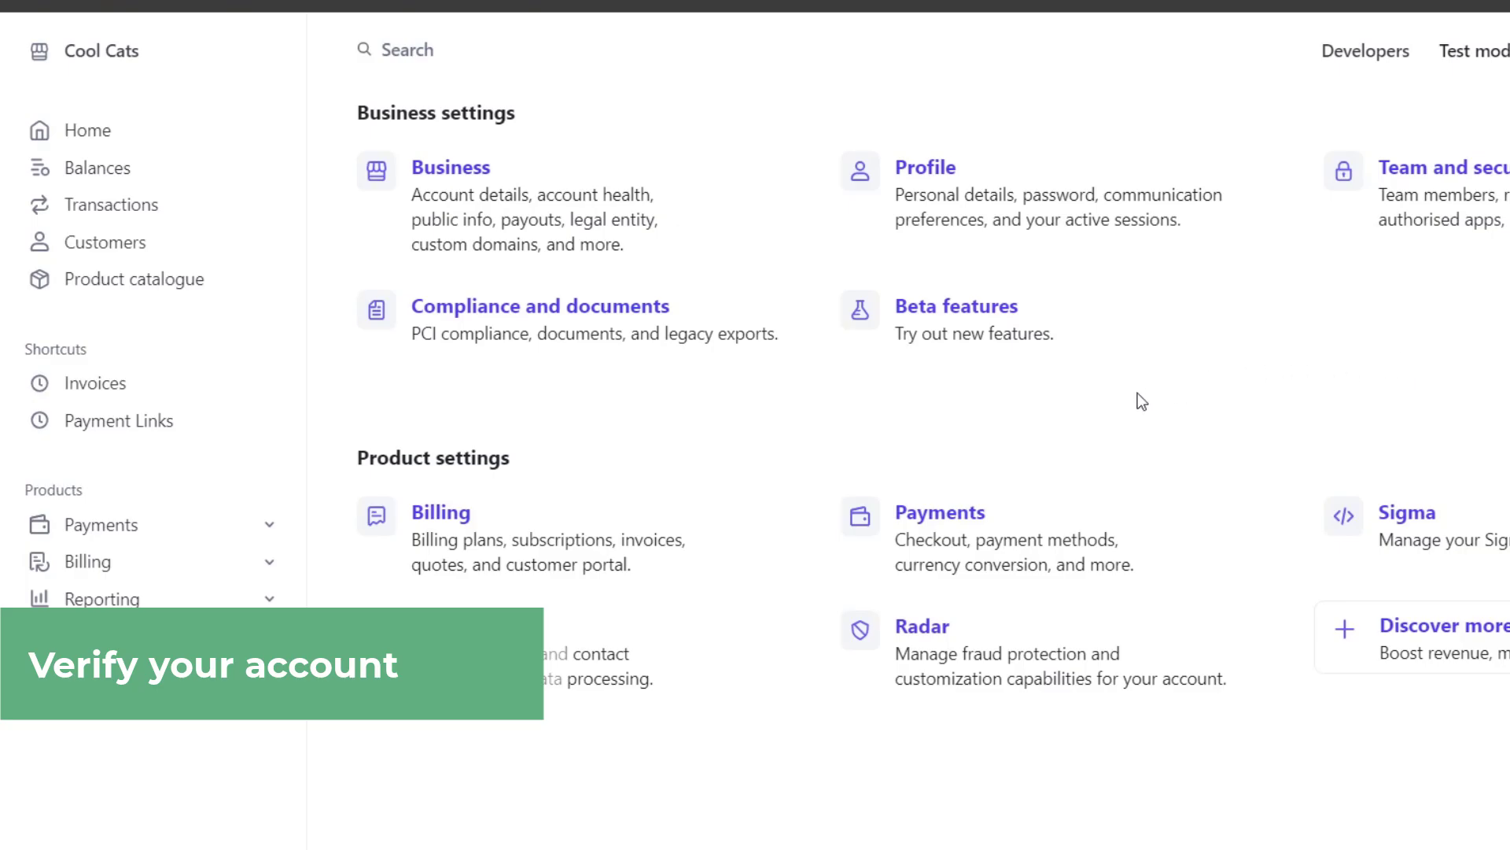
left_click(981, 534)
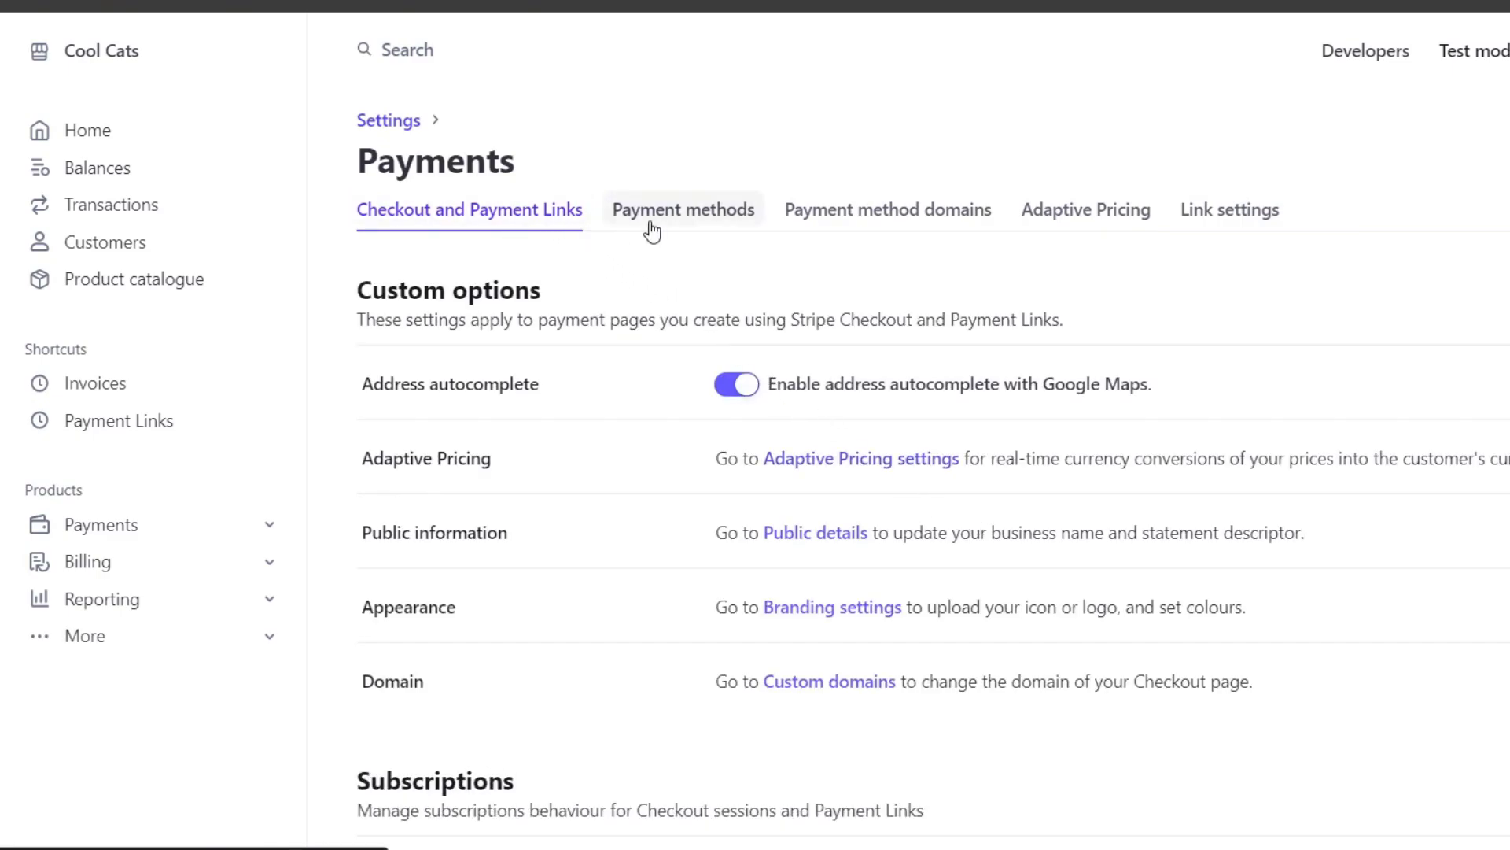
left_click(686, 226)
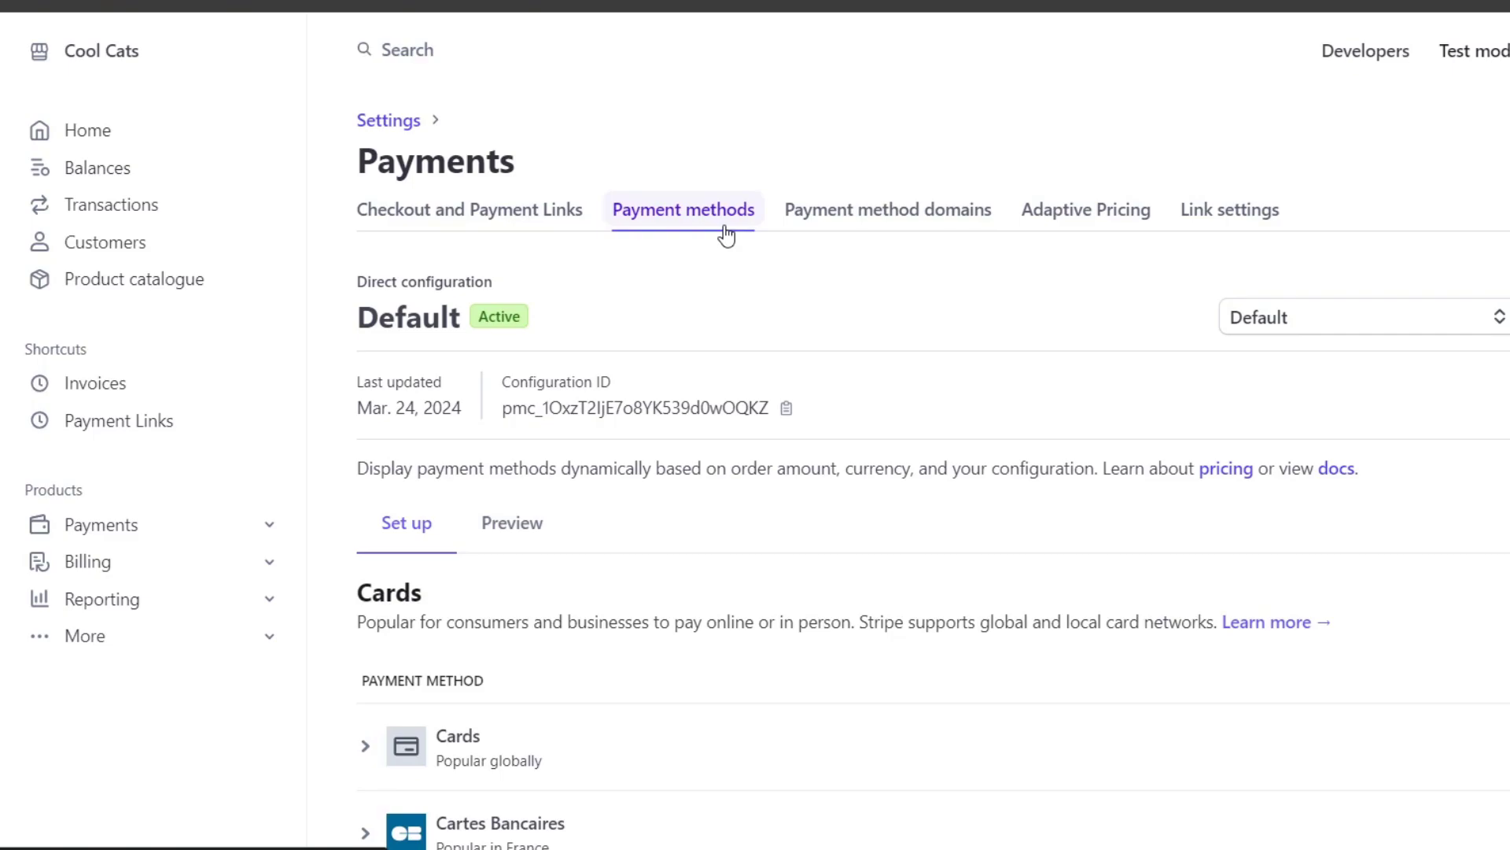
scroll(922, 334, "down", 3)
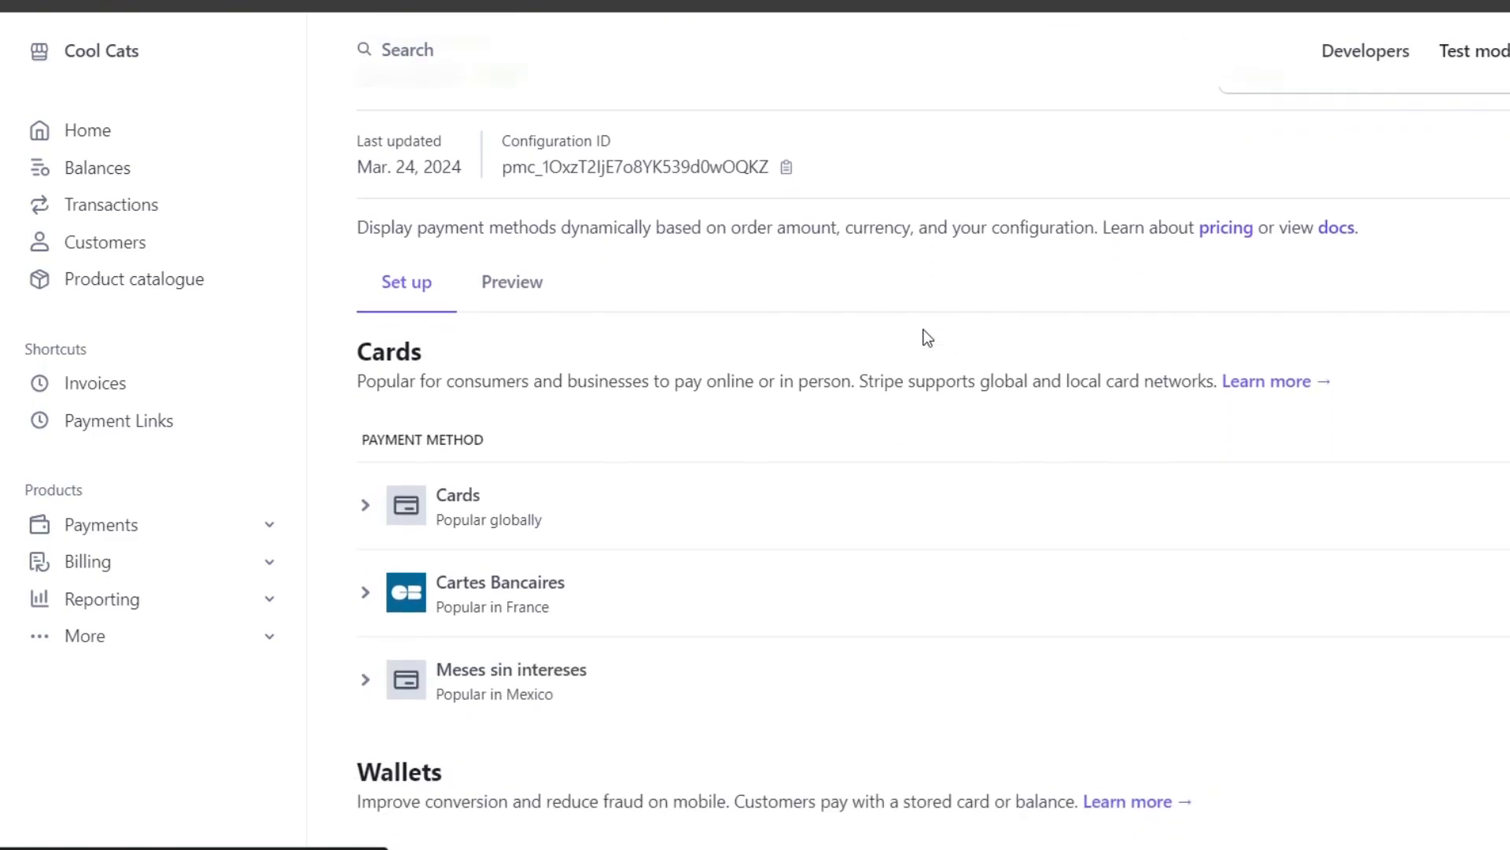
scroll(929, 339, "down", 2)
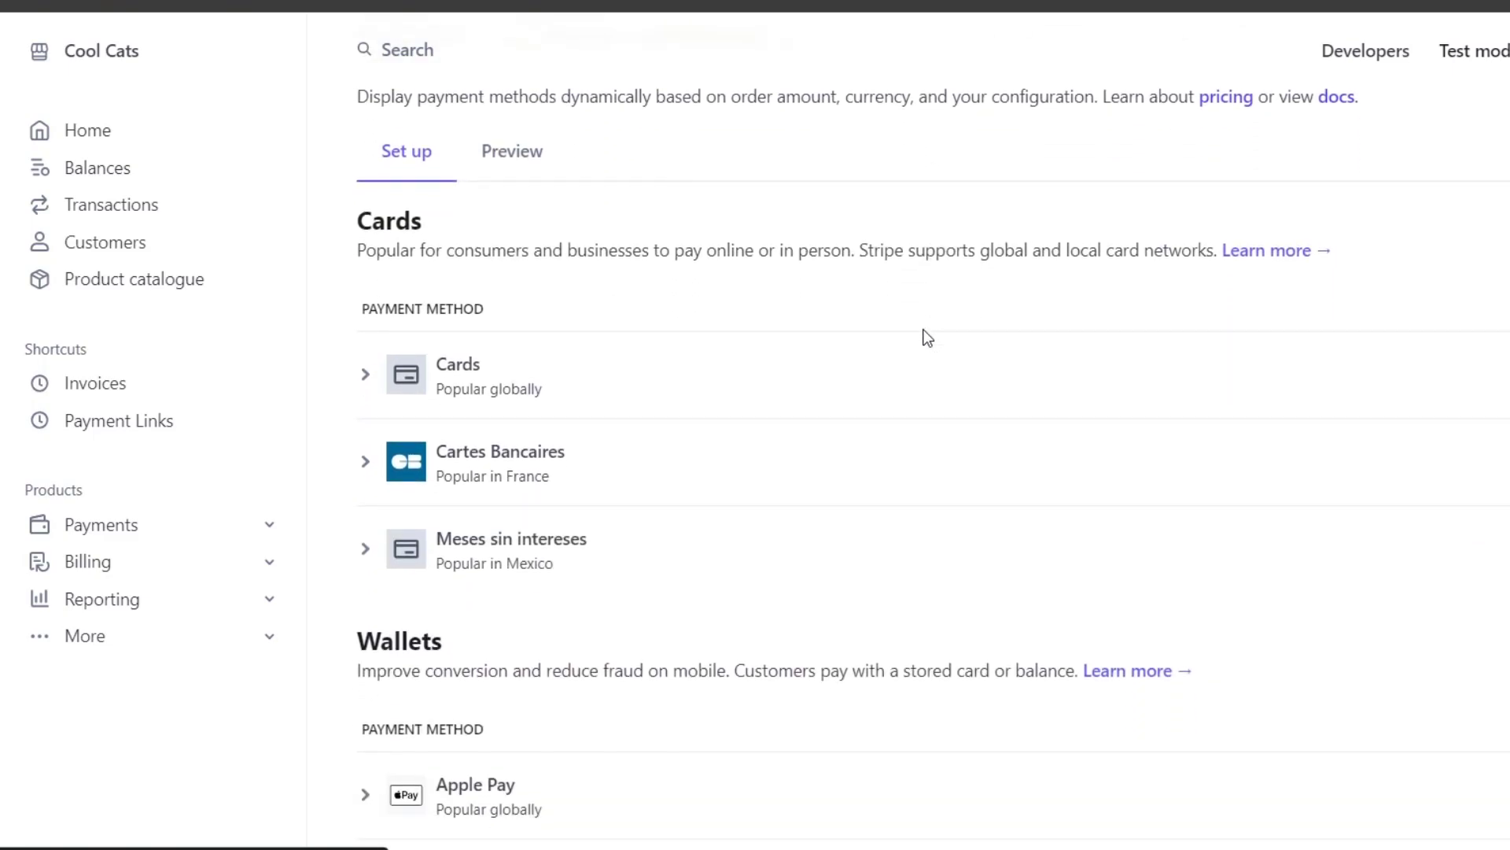
scroll(928, 339, "down", 3)
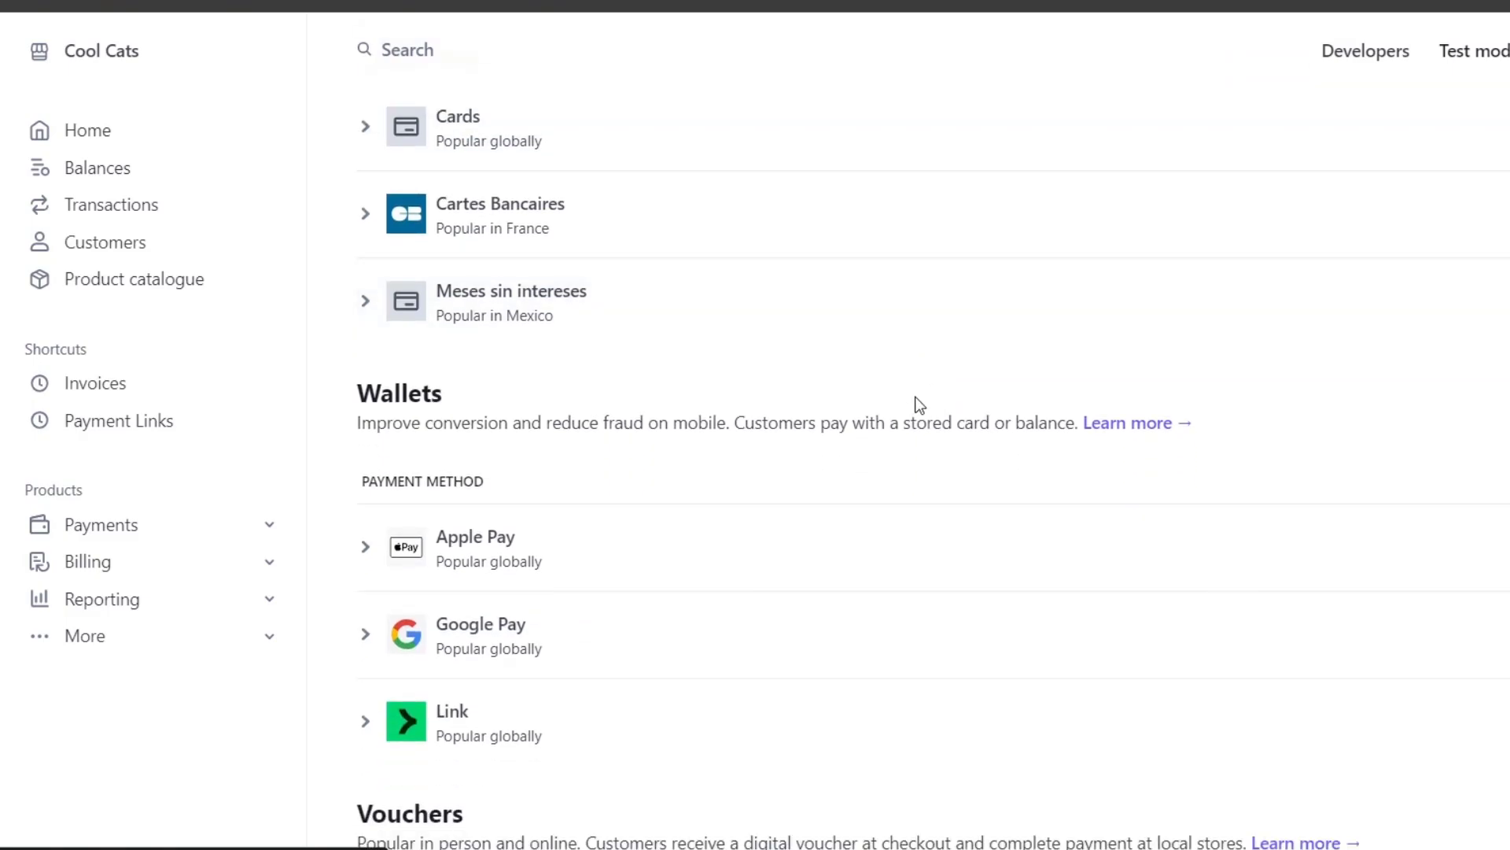
scroll(627, 627, "down", 5)
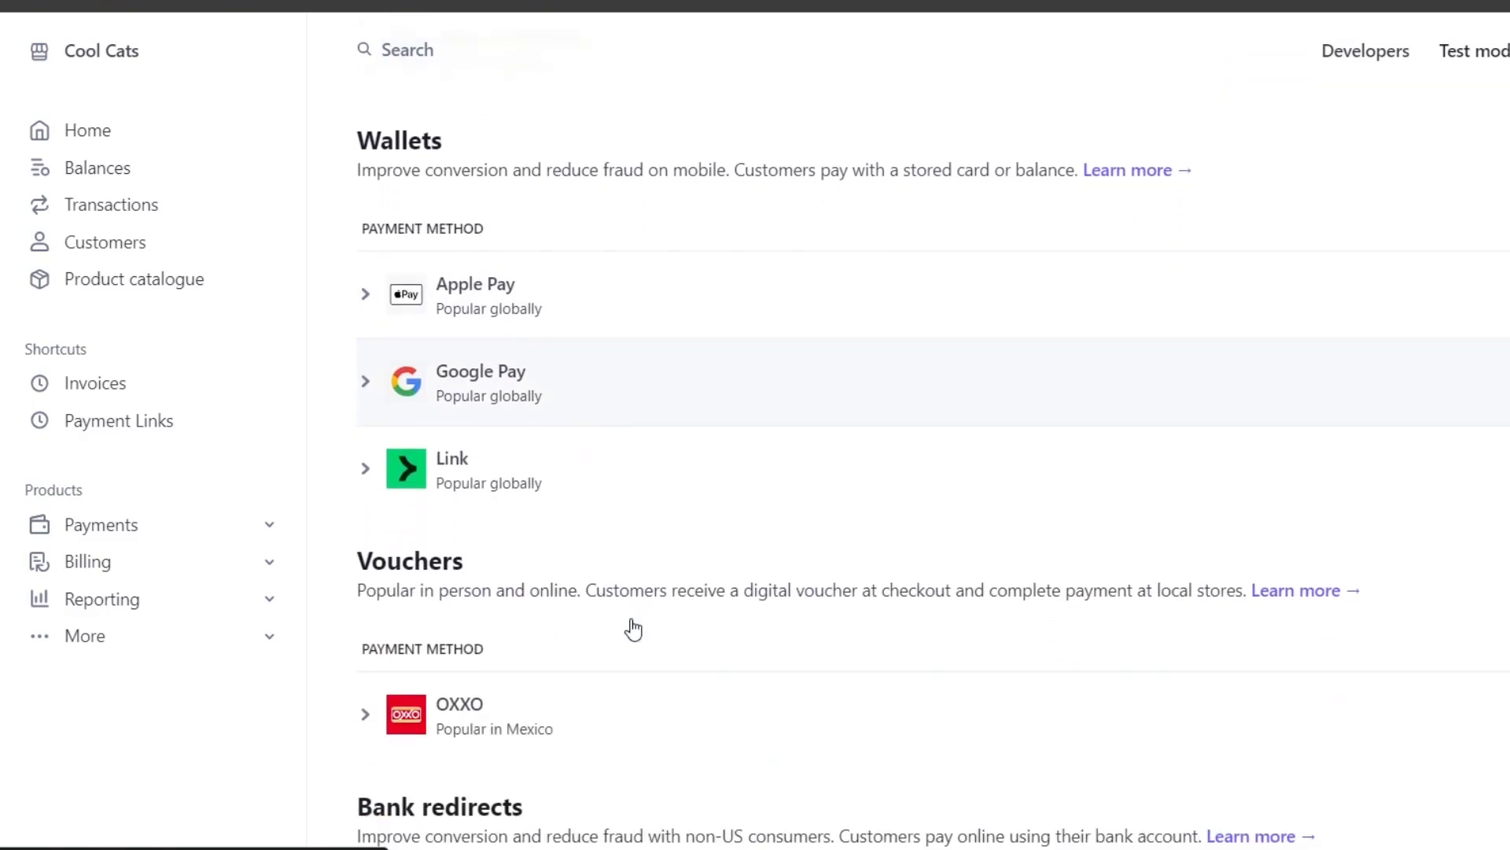
scroll(843, 621, "down", 3)
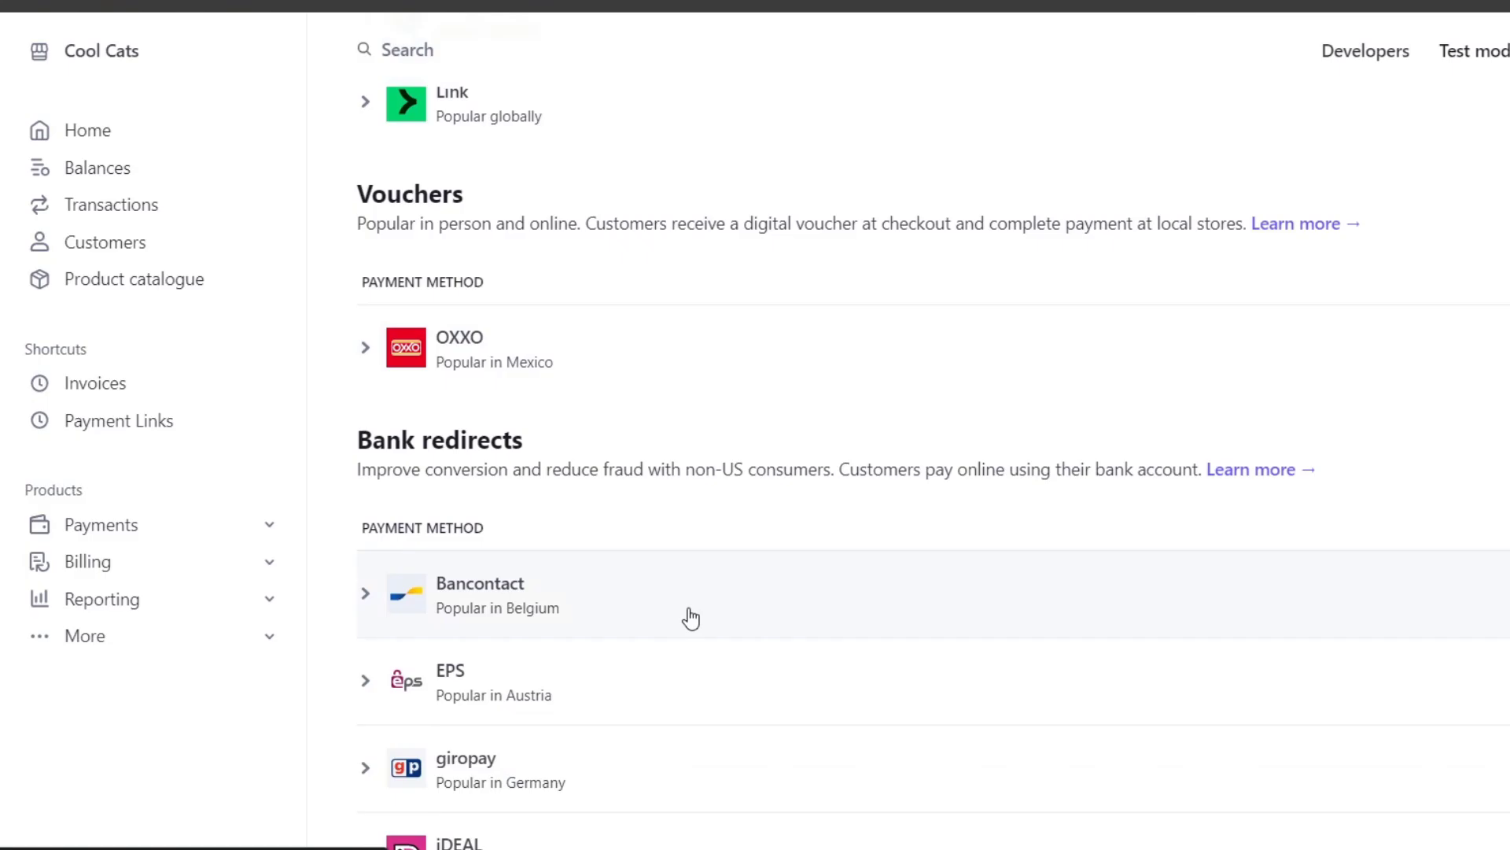
scroll(687, 617, "down", 5)
scroll(746, 619, "down", 6)
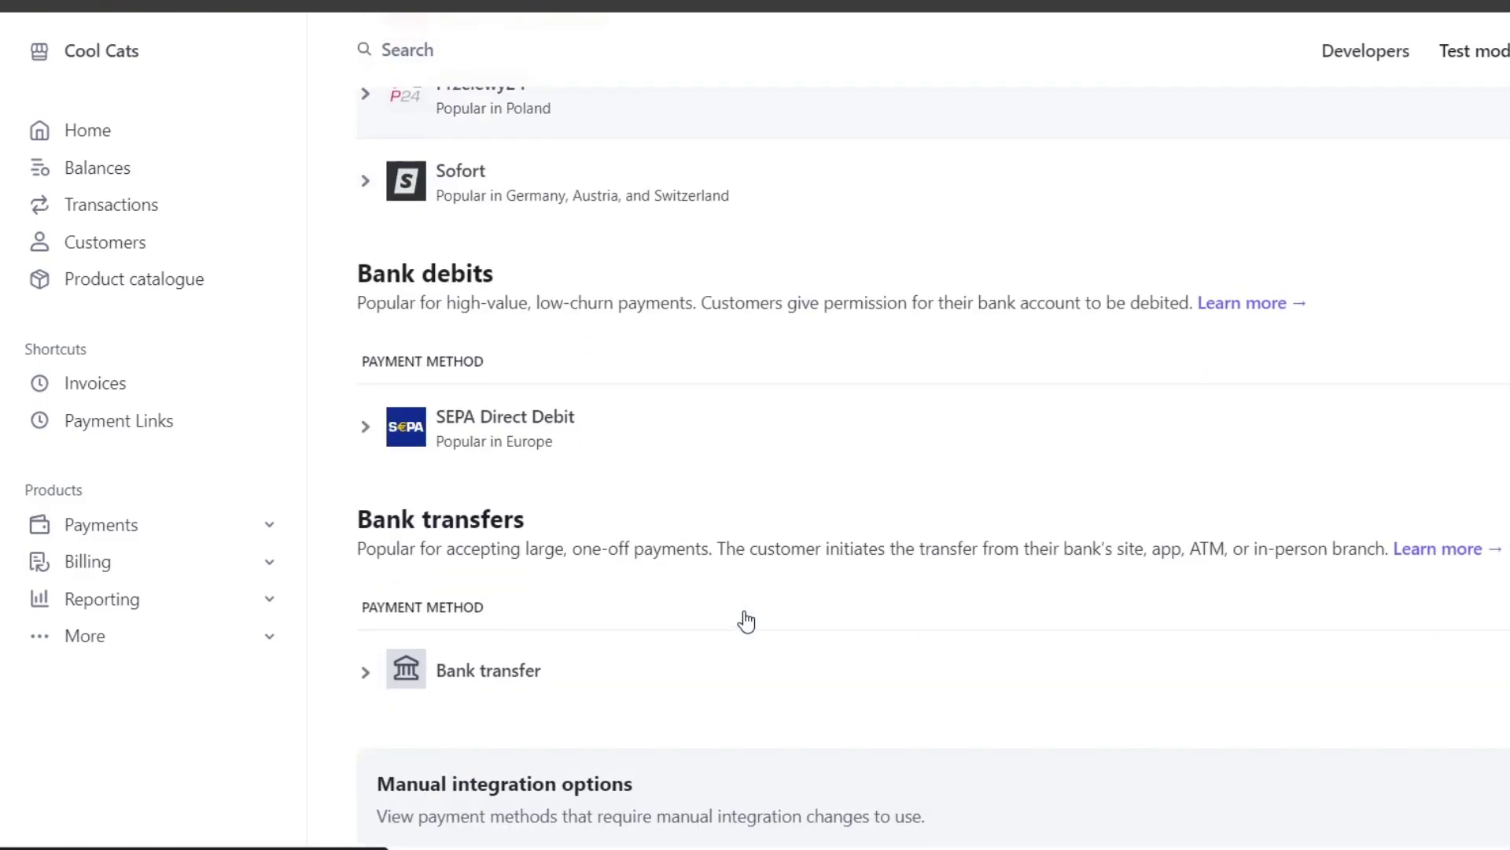
scroll(747, 619, "up", 20)
scroll(746, 621, "down", 10)
scroll(747, 621, "up", 20)
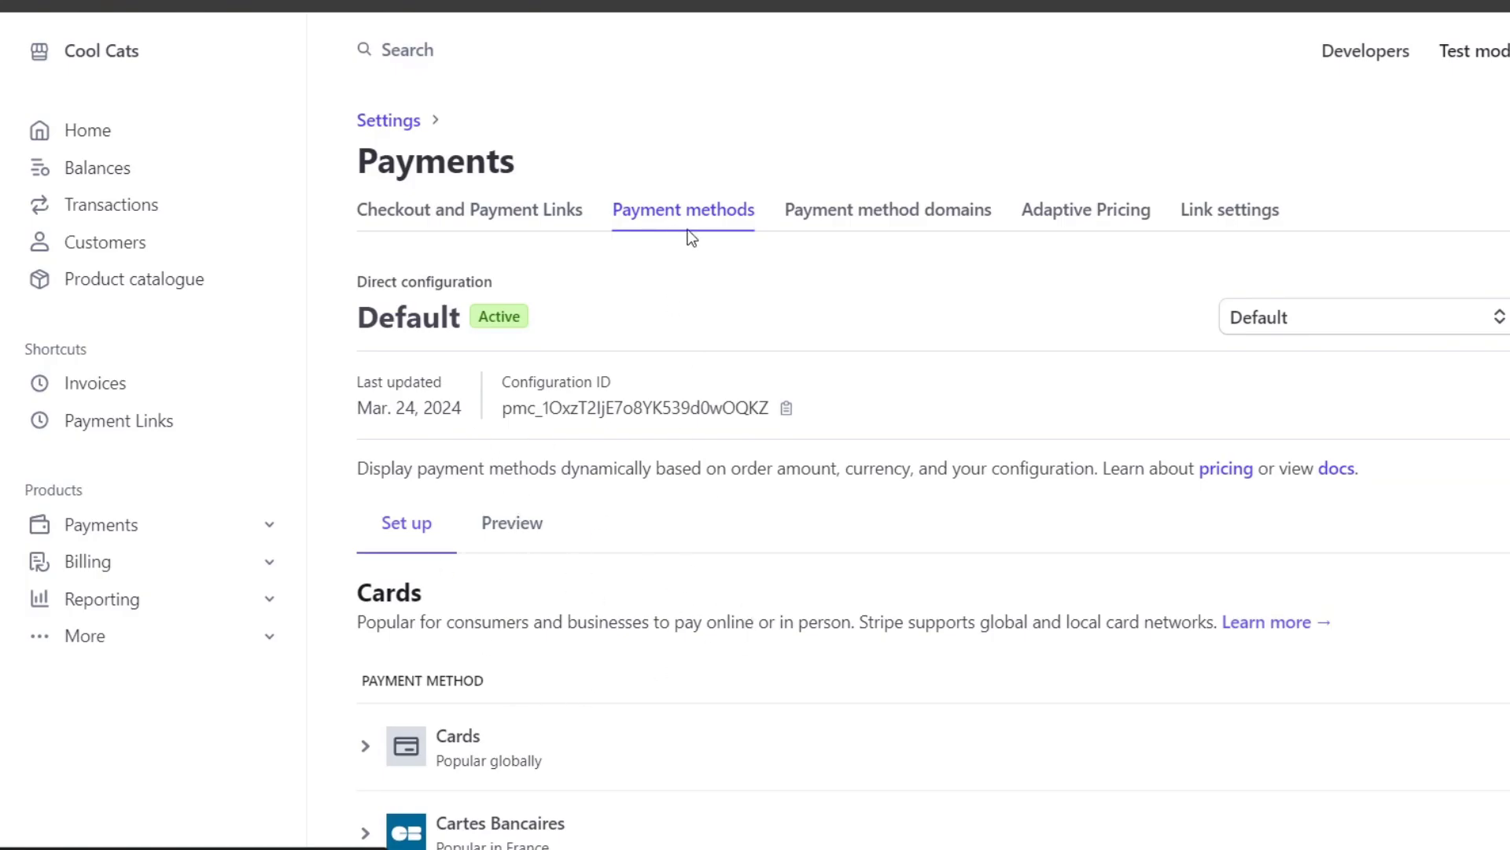
left_click(821, 226)
left_click(1139, 234)
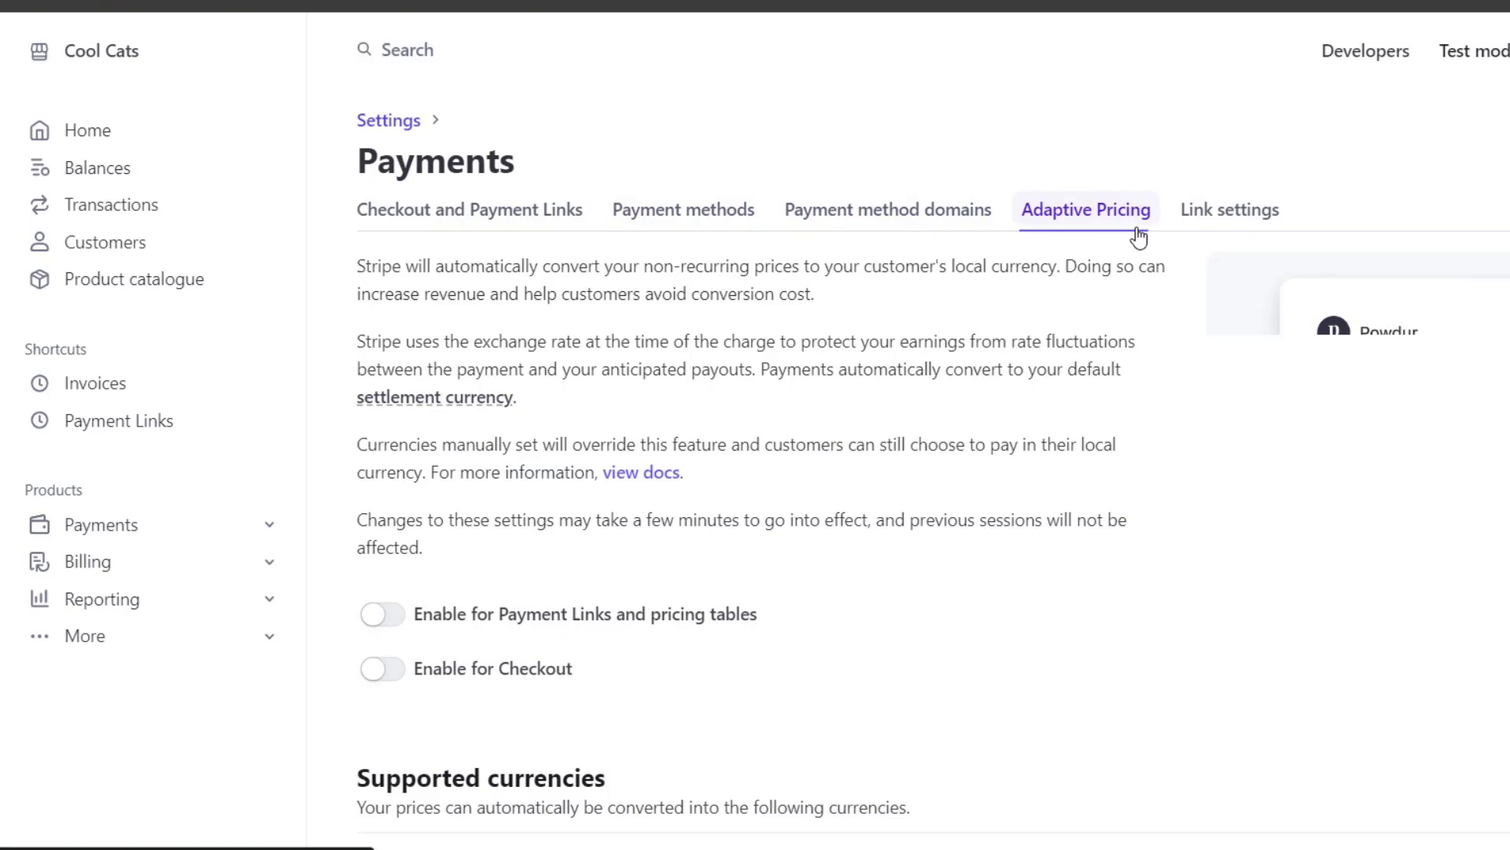
left_click(1205, 222)
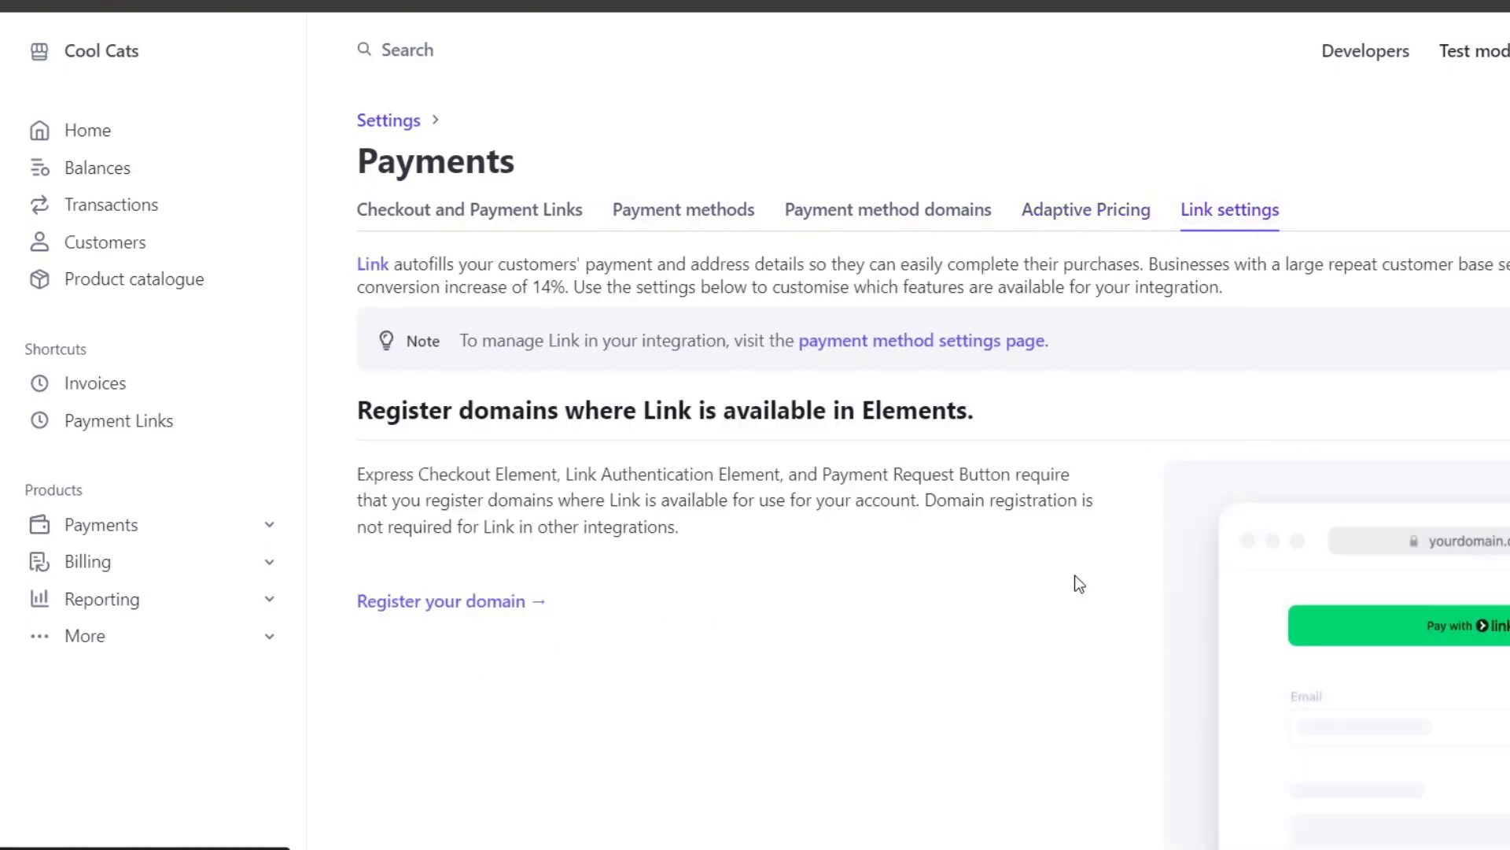
Step: From the Settings overview, open the Business card under Business settings
left_click(381, 119)
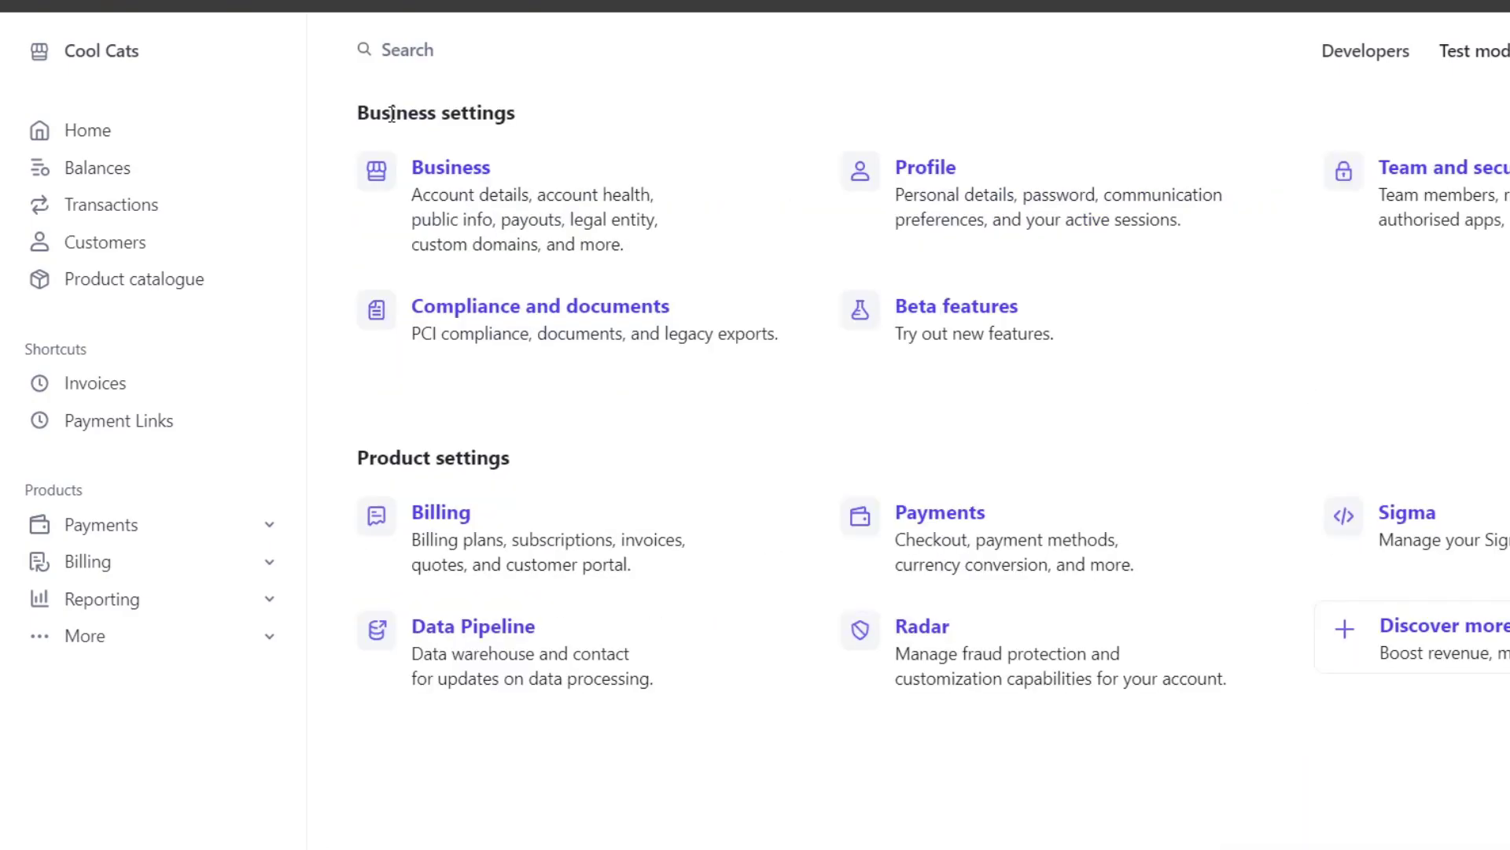
left_click(445, 165)
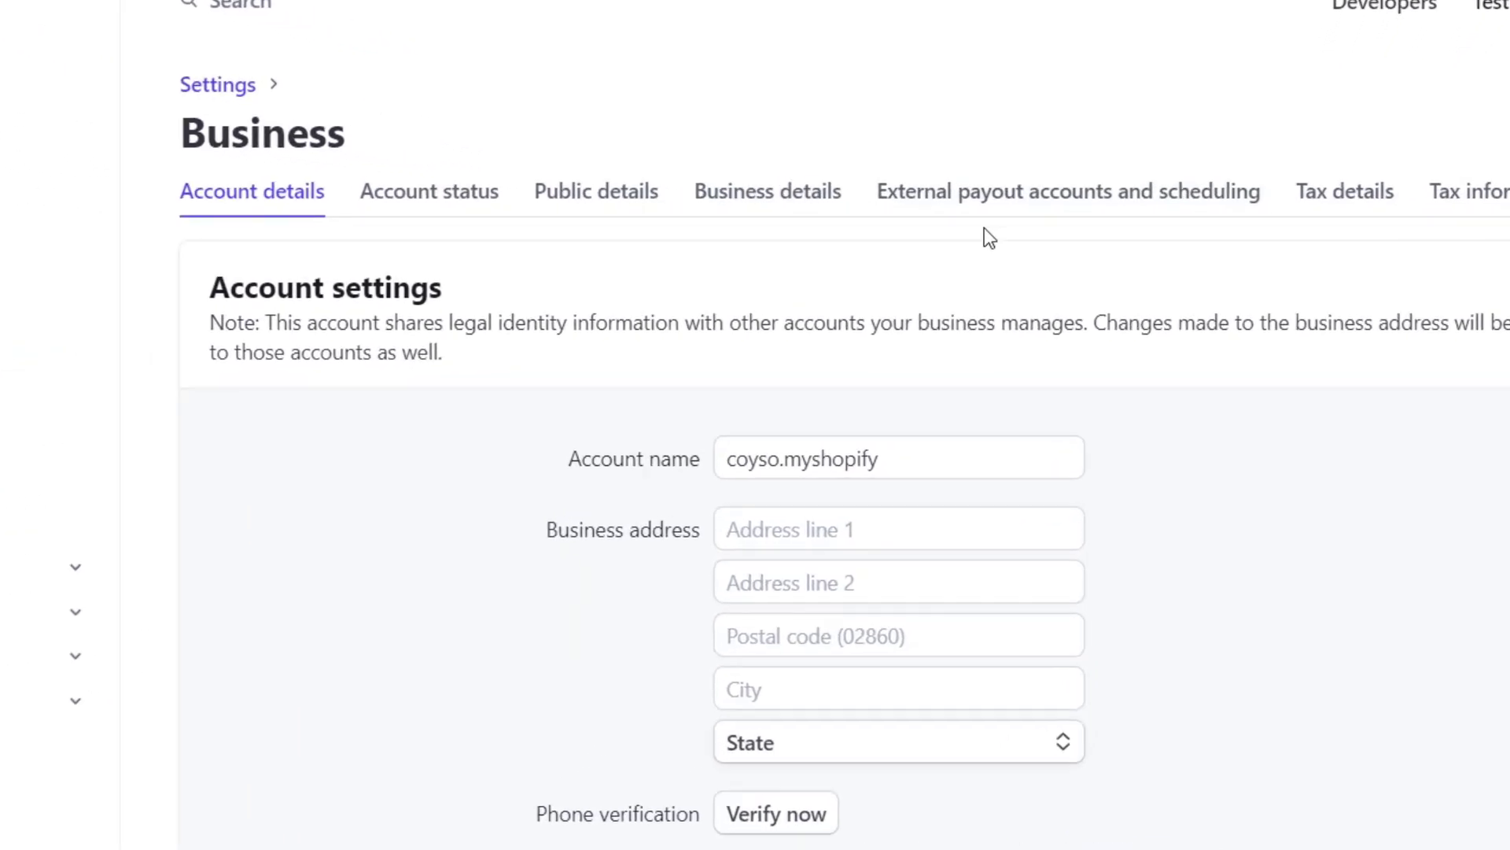
Step: Open External payout accounts and scheduling and review the Banco Santander (Mexico) bank account
left_click(450, 193)
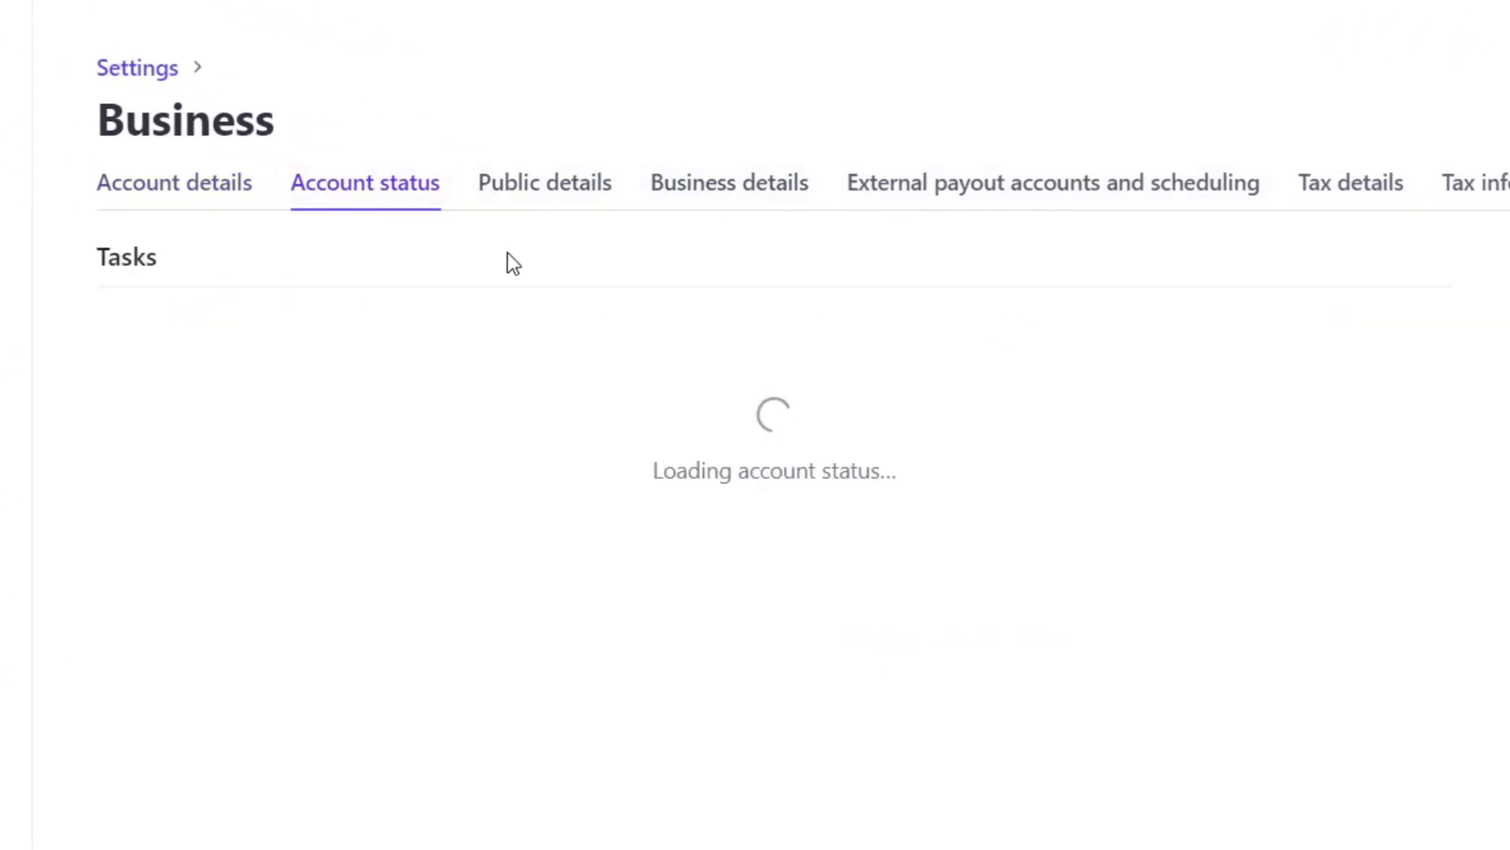
left_click(562, 206)
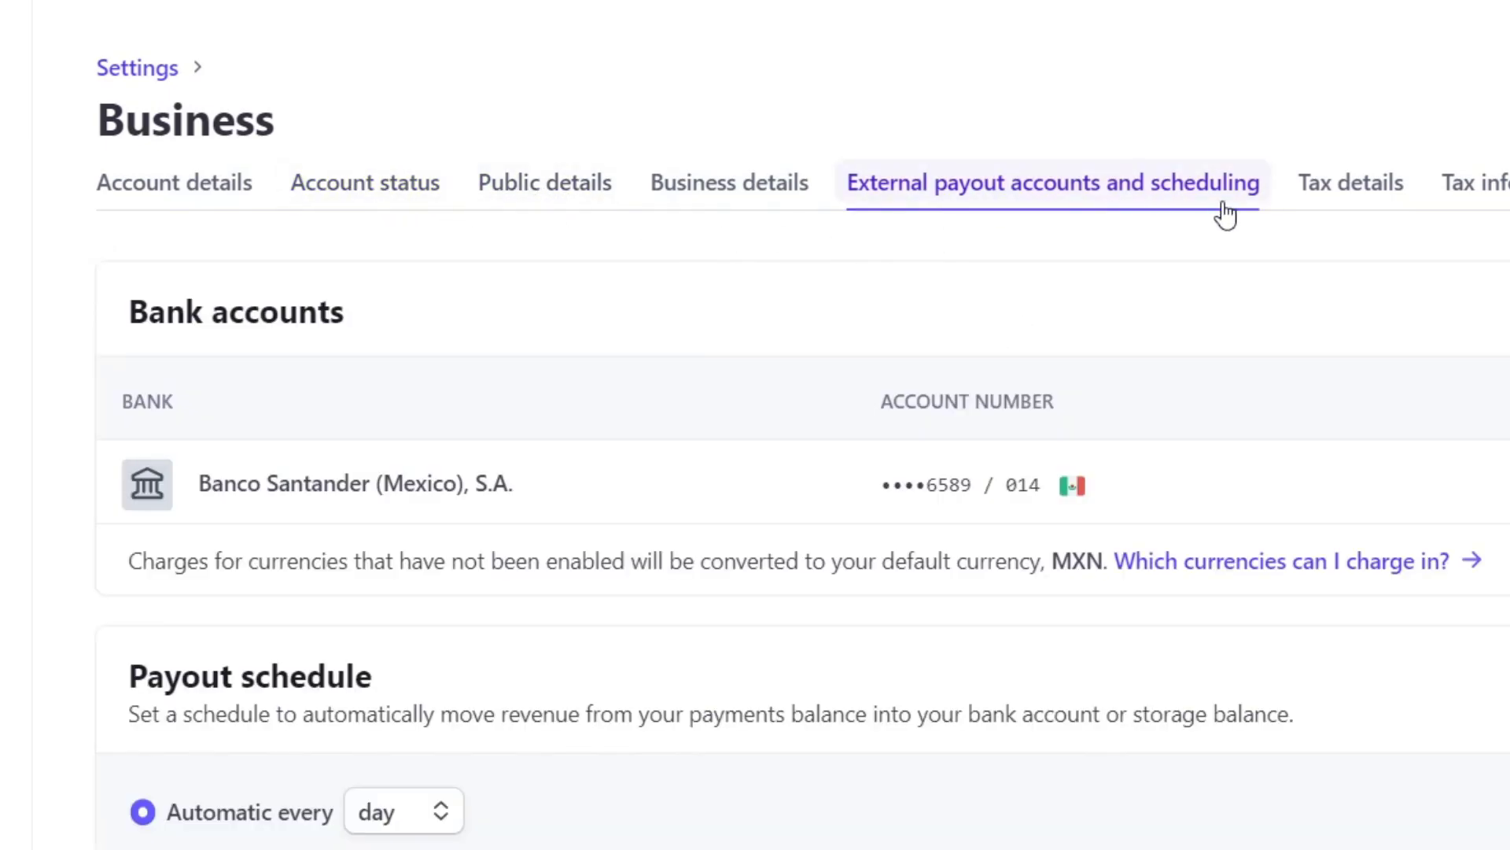
left_click_drag(381, 306, 167, 311)
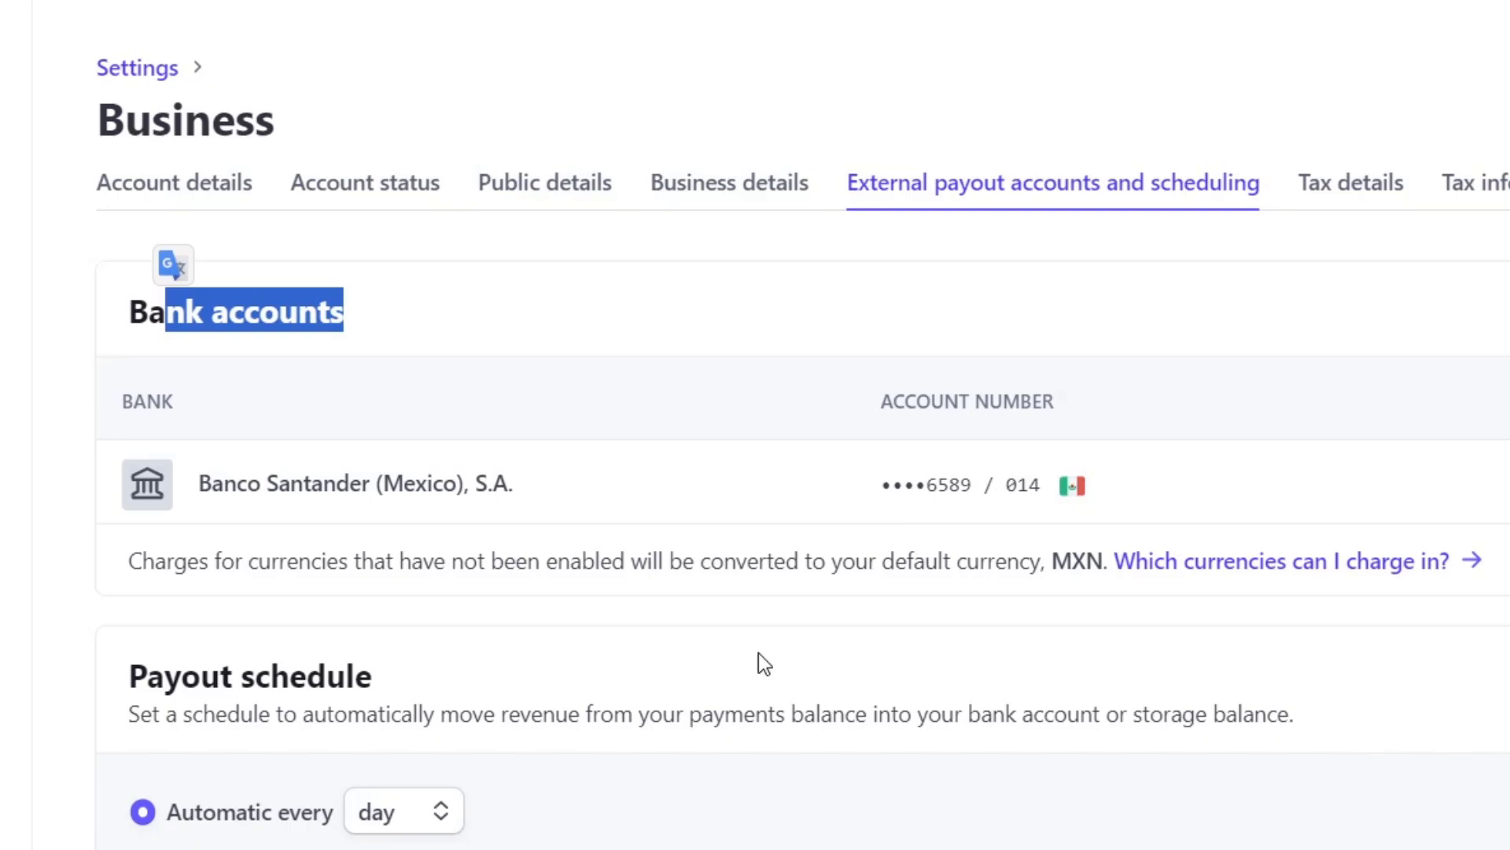
scroll(759, 654, "down", 1)
left_click(483, 474)
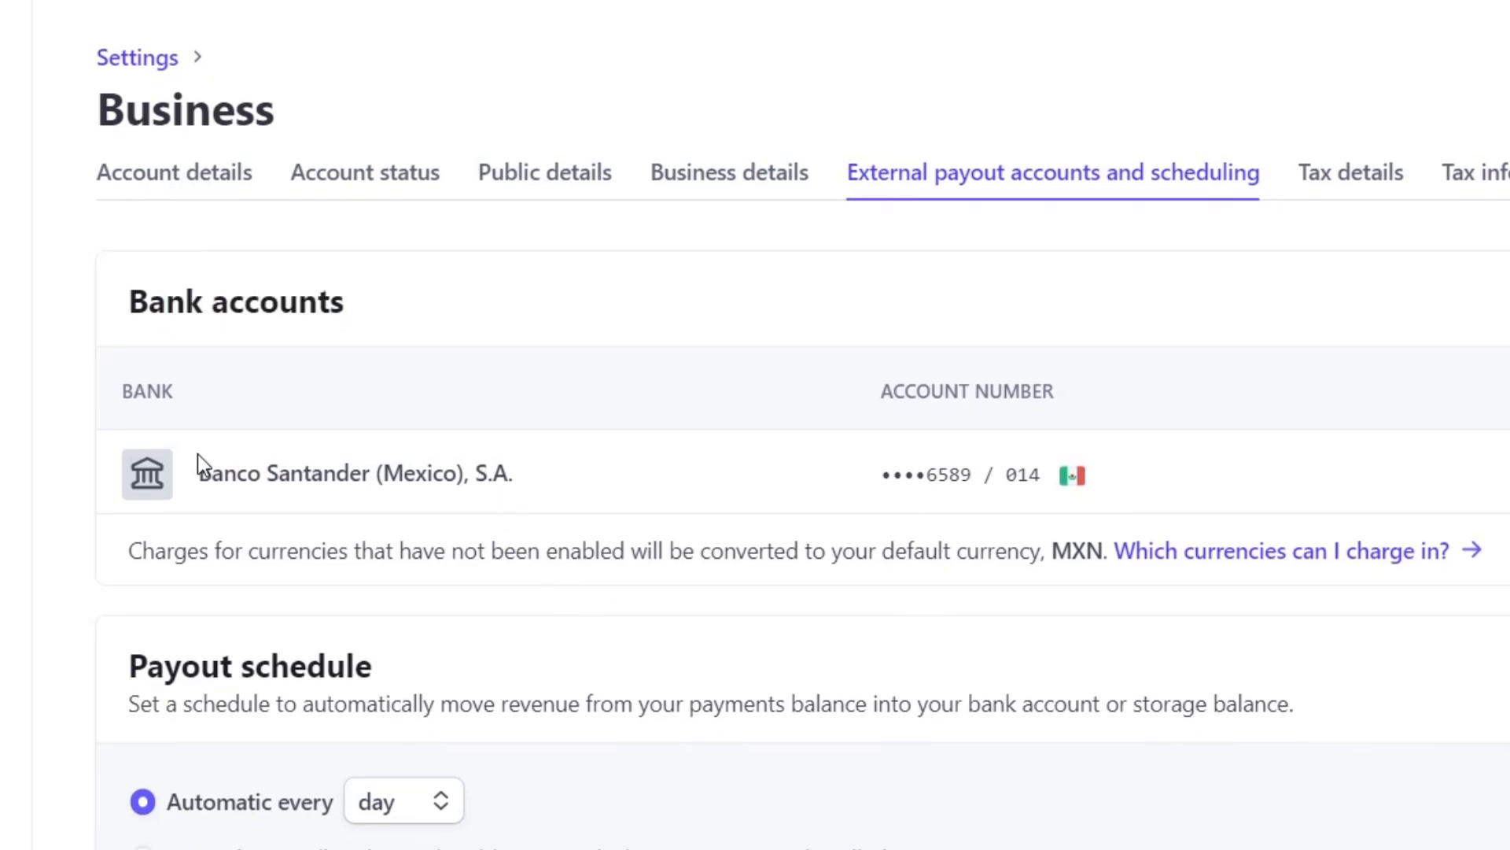
left_click_drag(197, 455, 674, 509)
left_click(1329, 504)
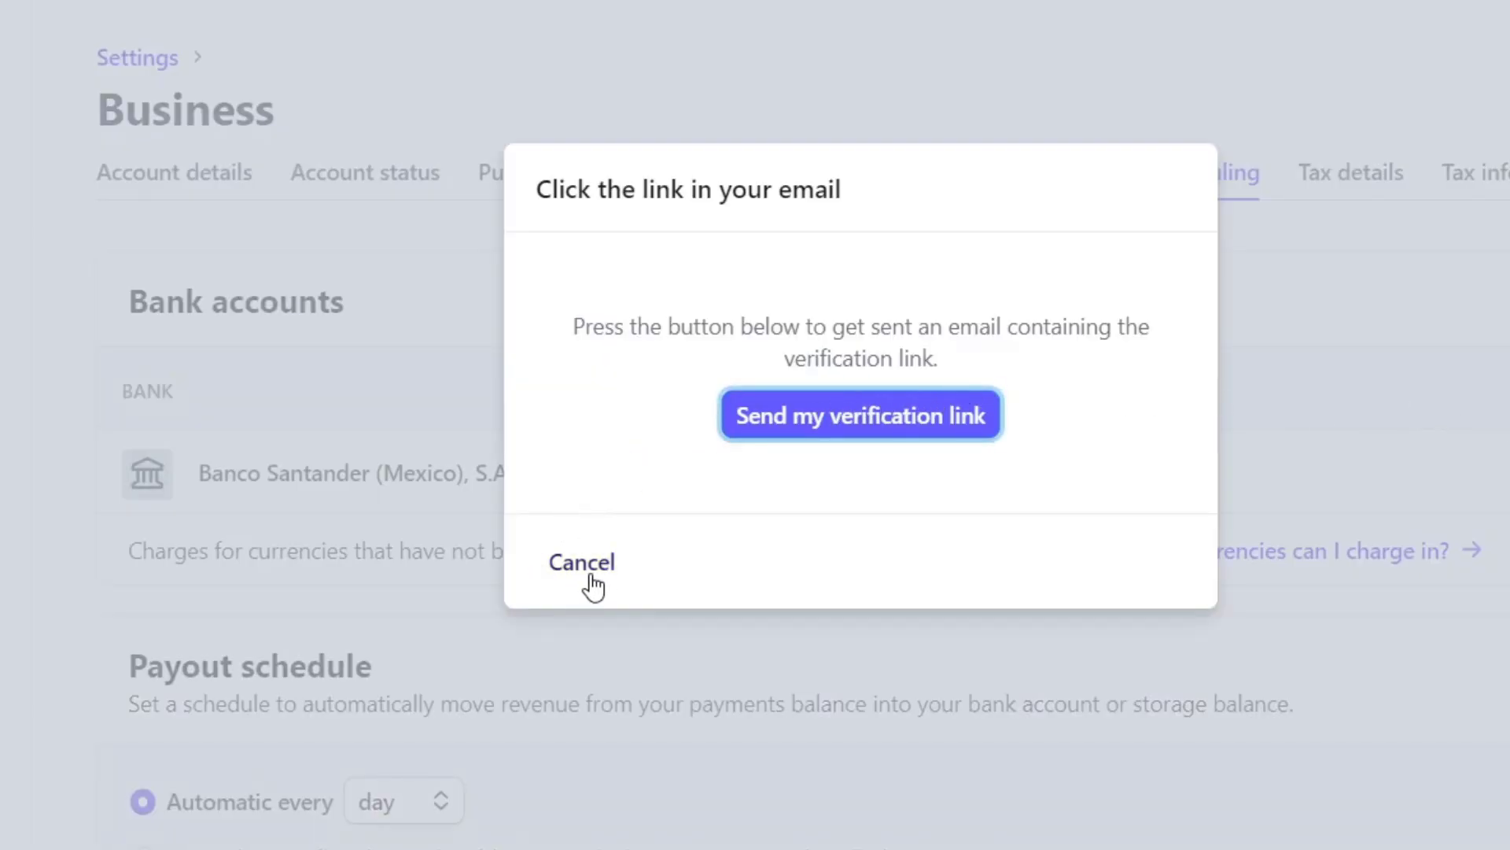
left_click(609, 575)
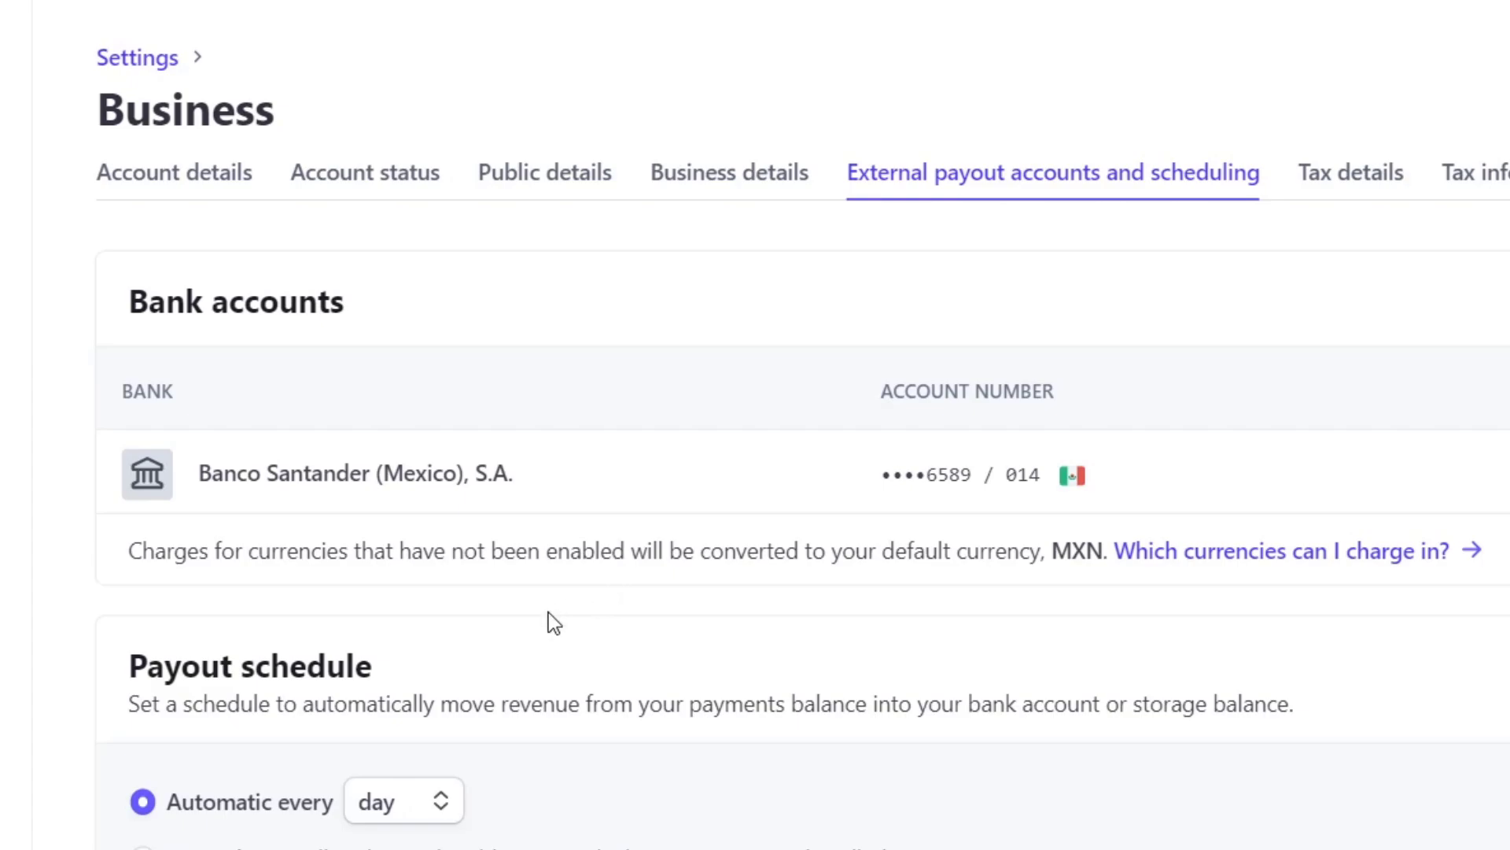
left_click_drag(167, 664, 409, 667)
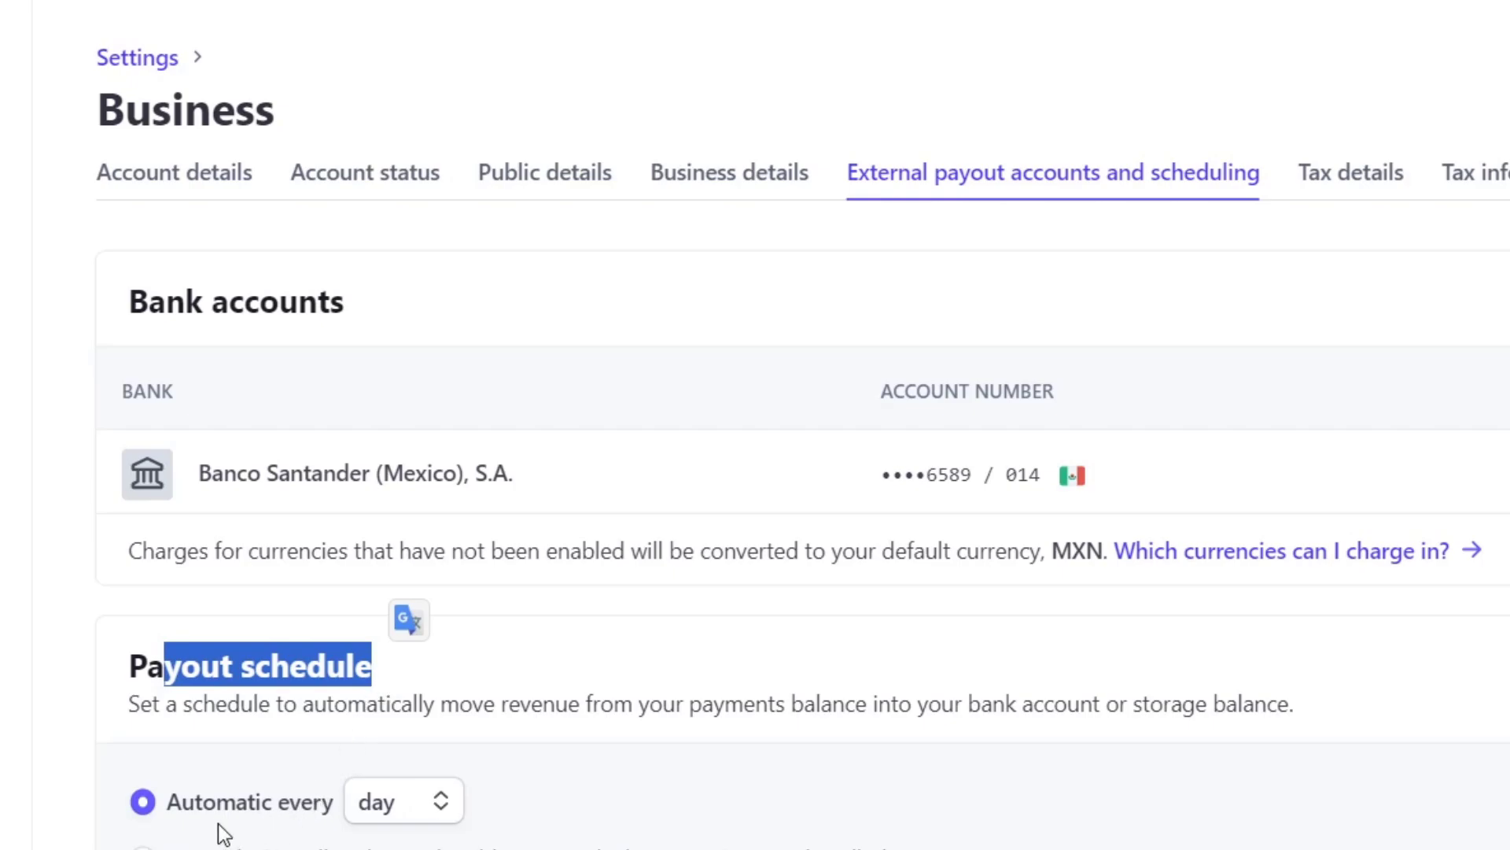
left_click(394, 818)
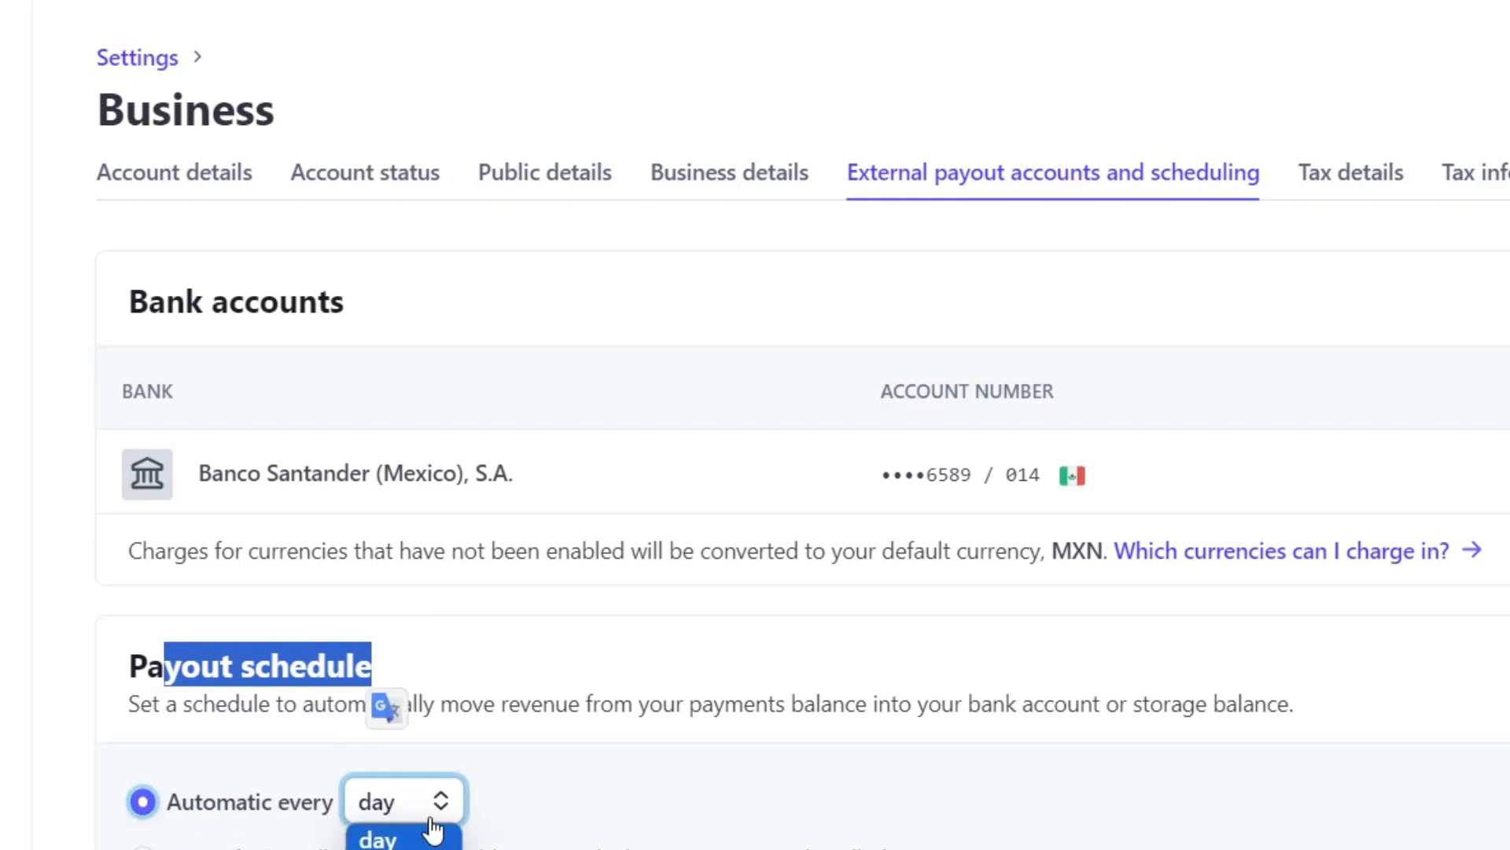
left_click(425, 844)
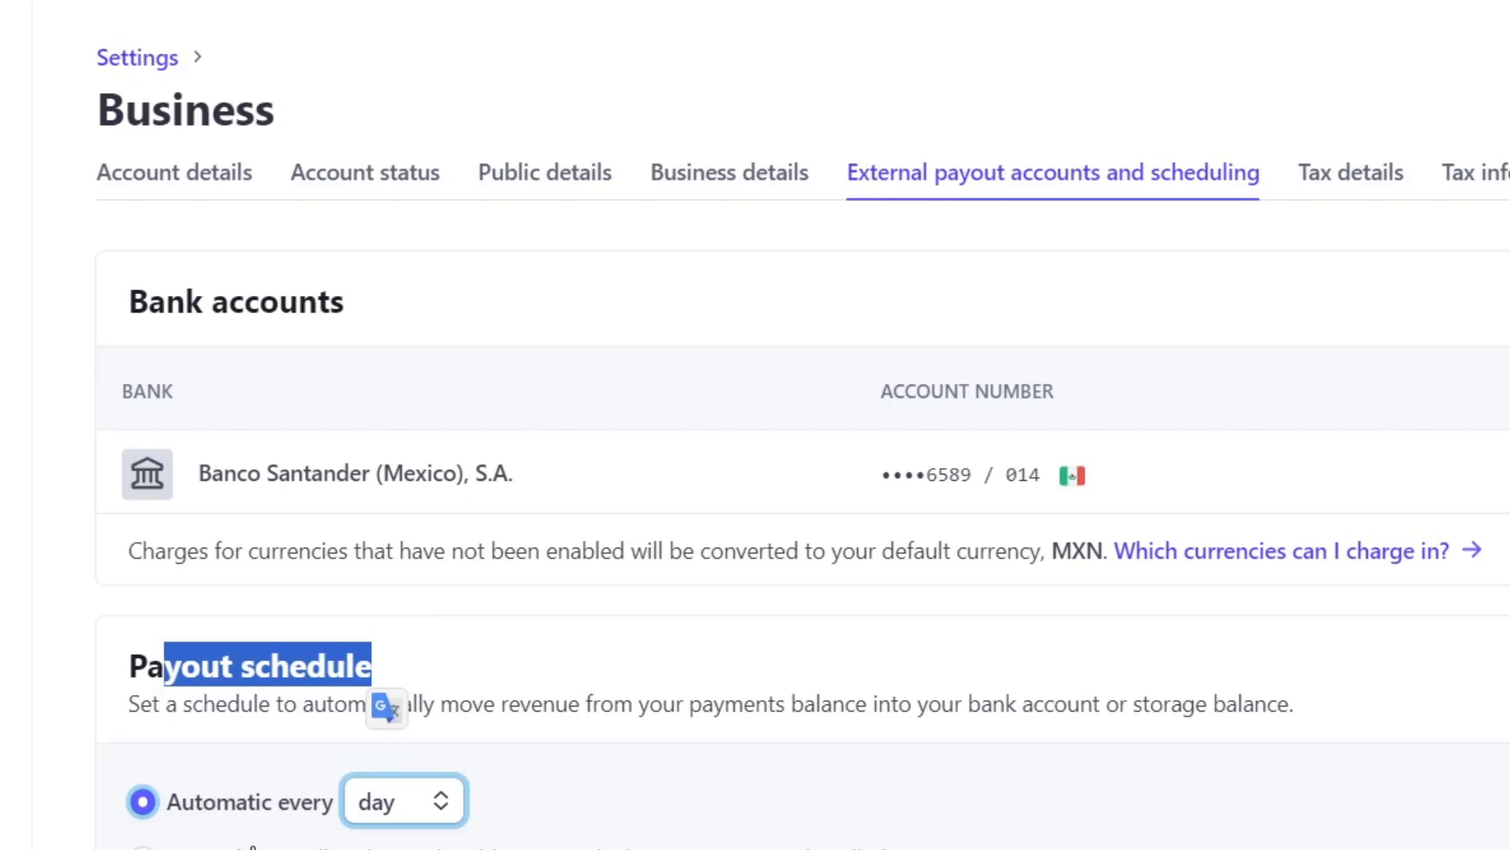
left_click(532, 814)
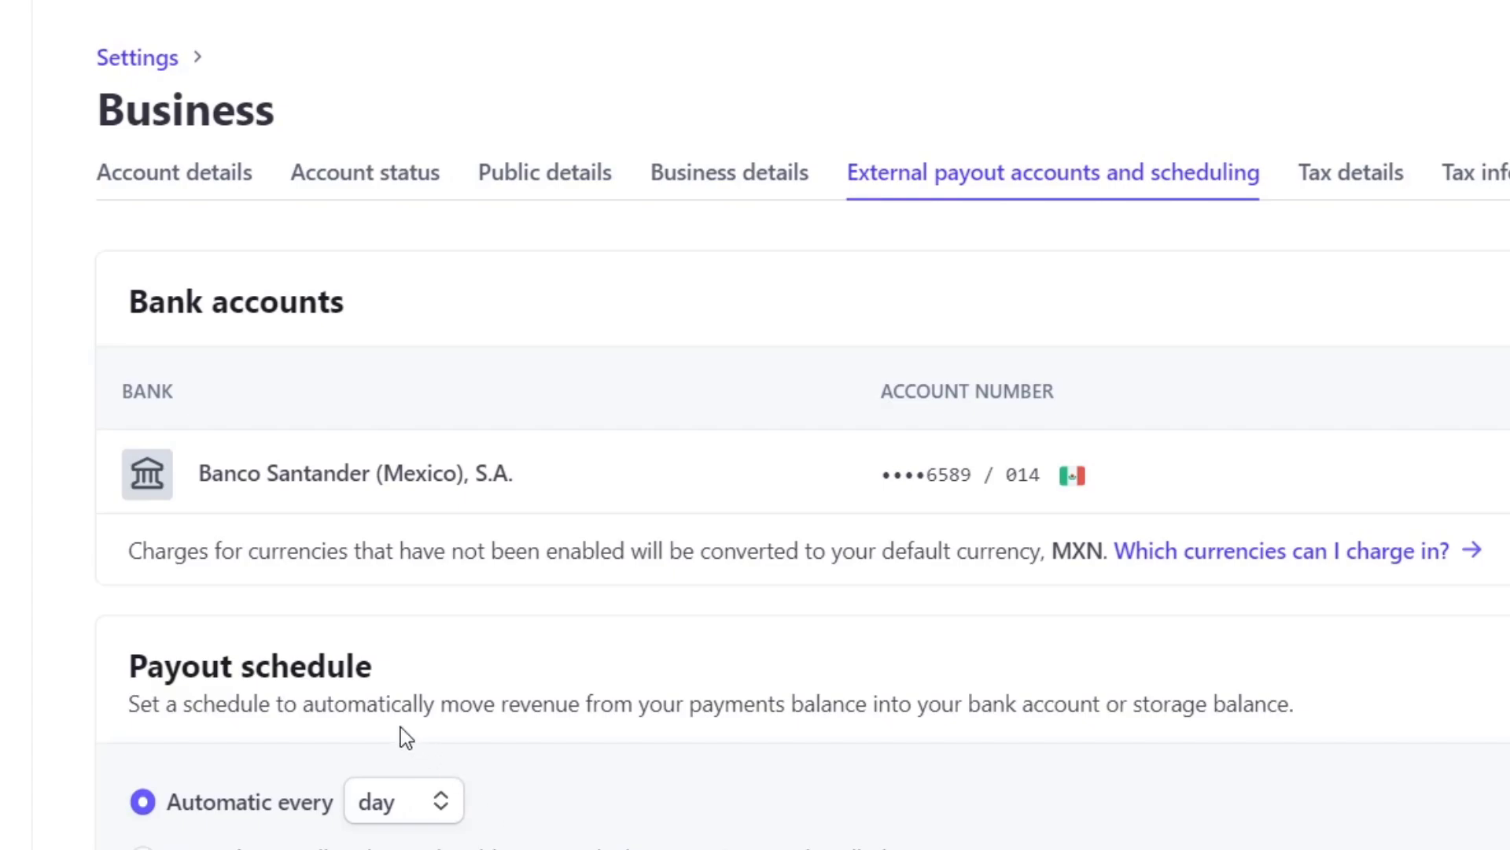
left_click_drag(236, 665, 423, 659)
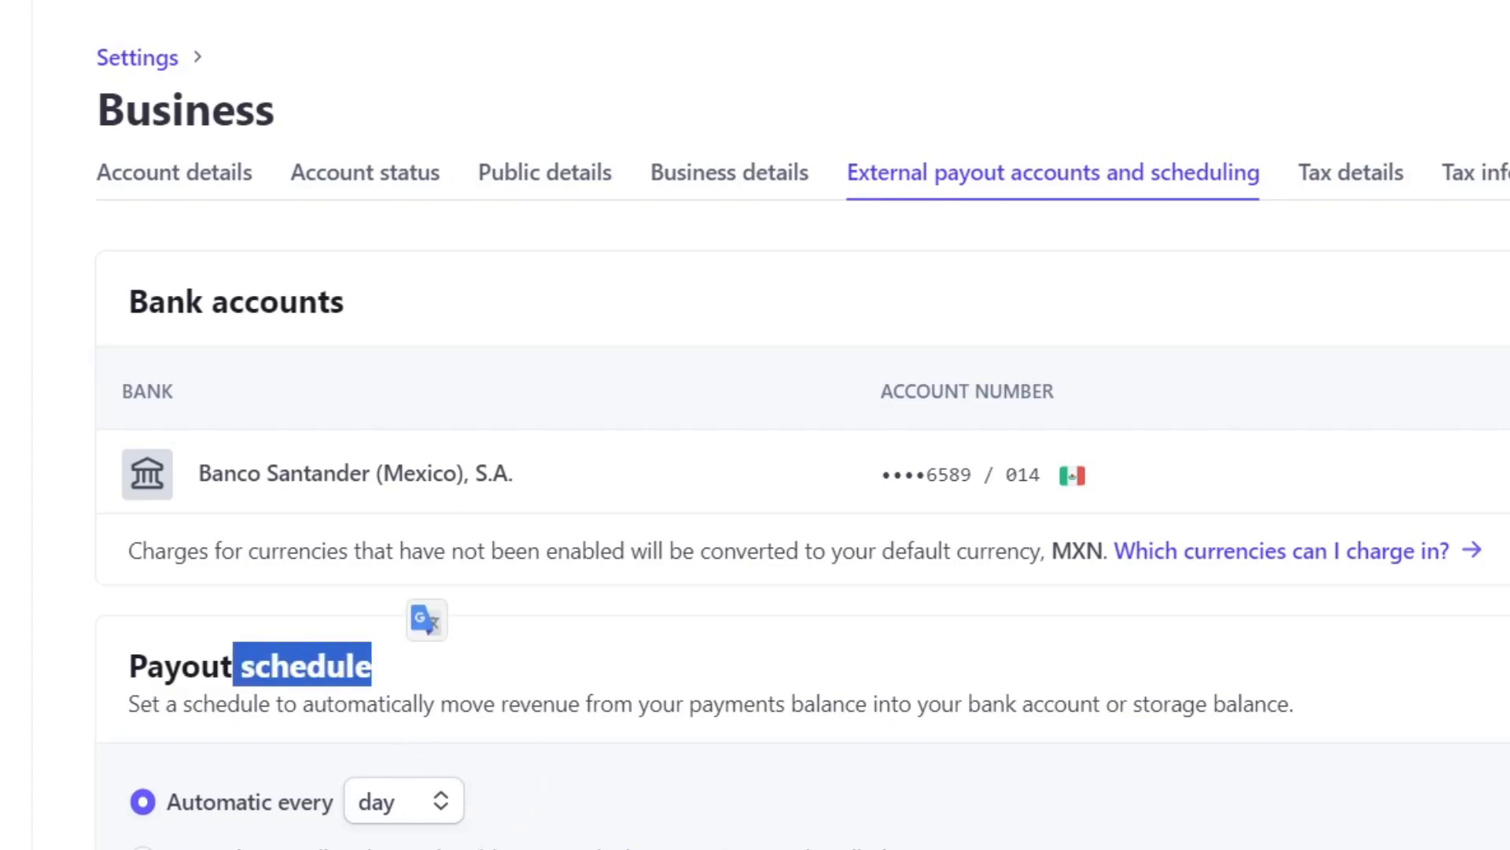
left_click(238, 636)
left_click(142, 848)
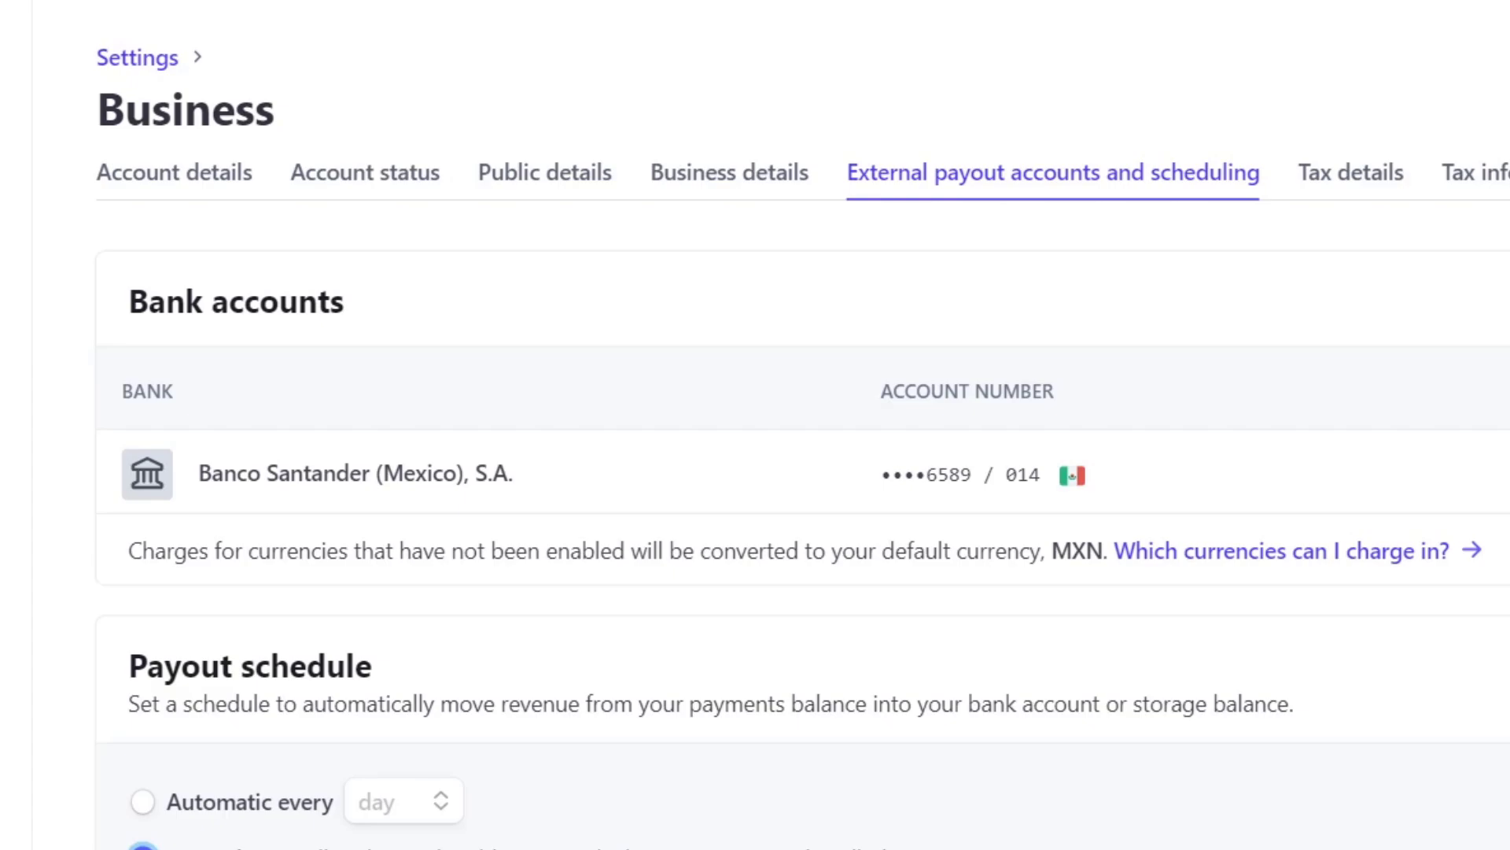
left_click(203, 805)
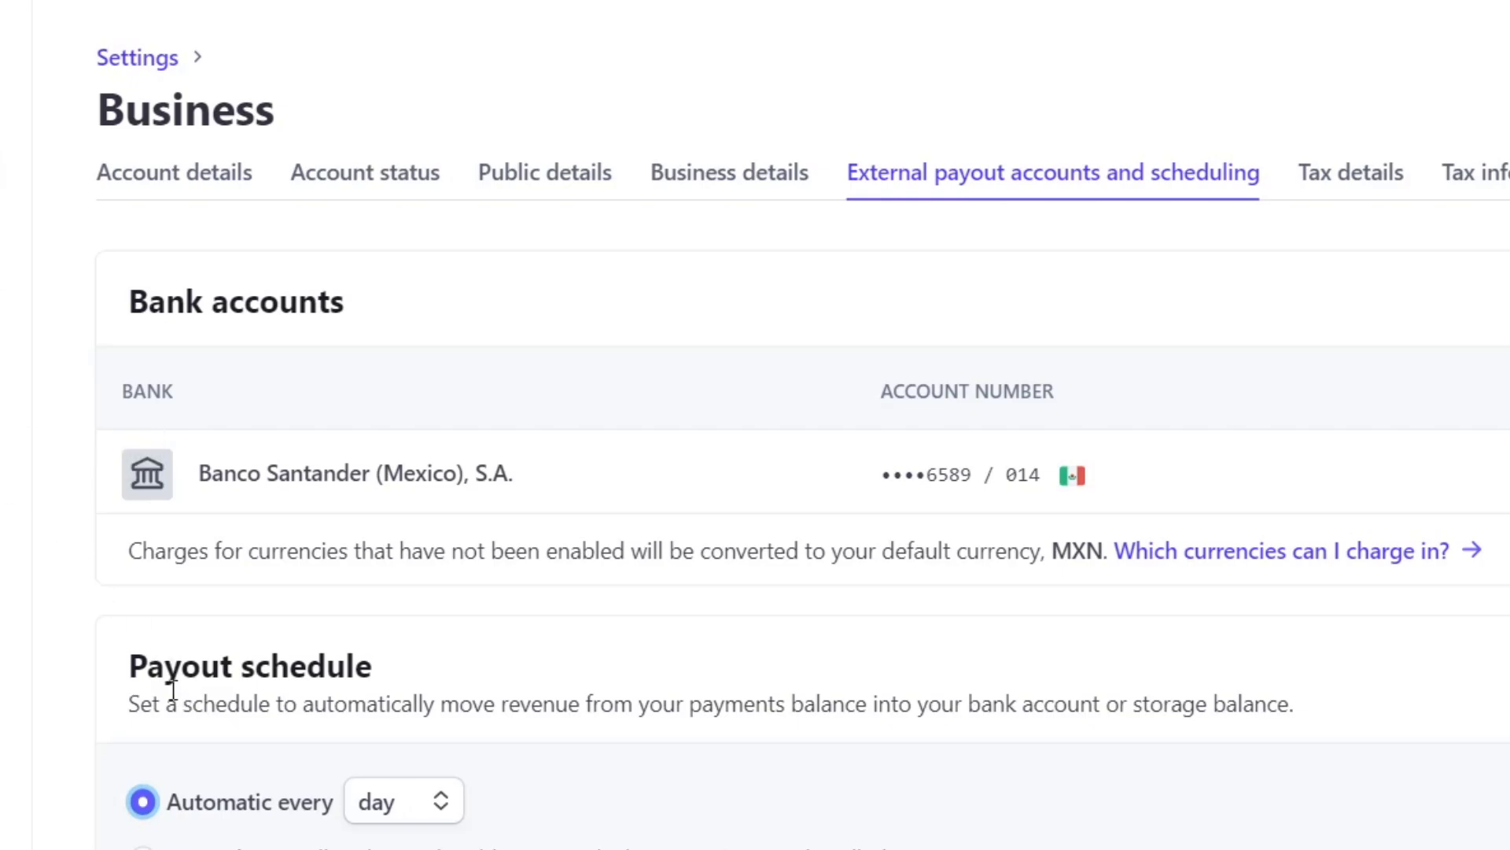
Step: Change the automatic payout interval from day to week, keeping Monday as the payout day
left_click_drag(132, 659, 344, 696)
left_click(408, 798)
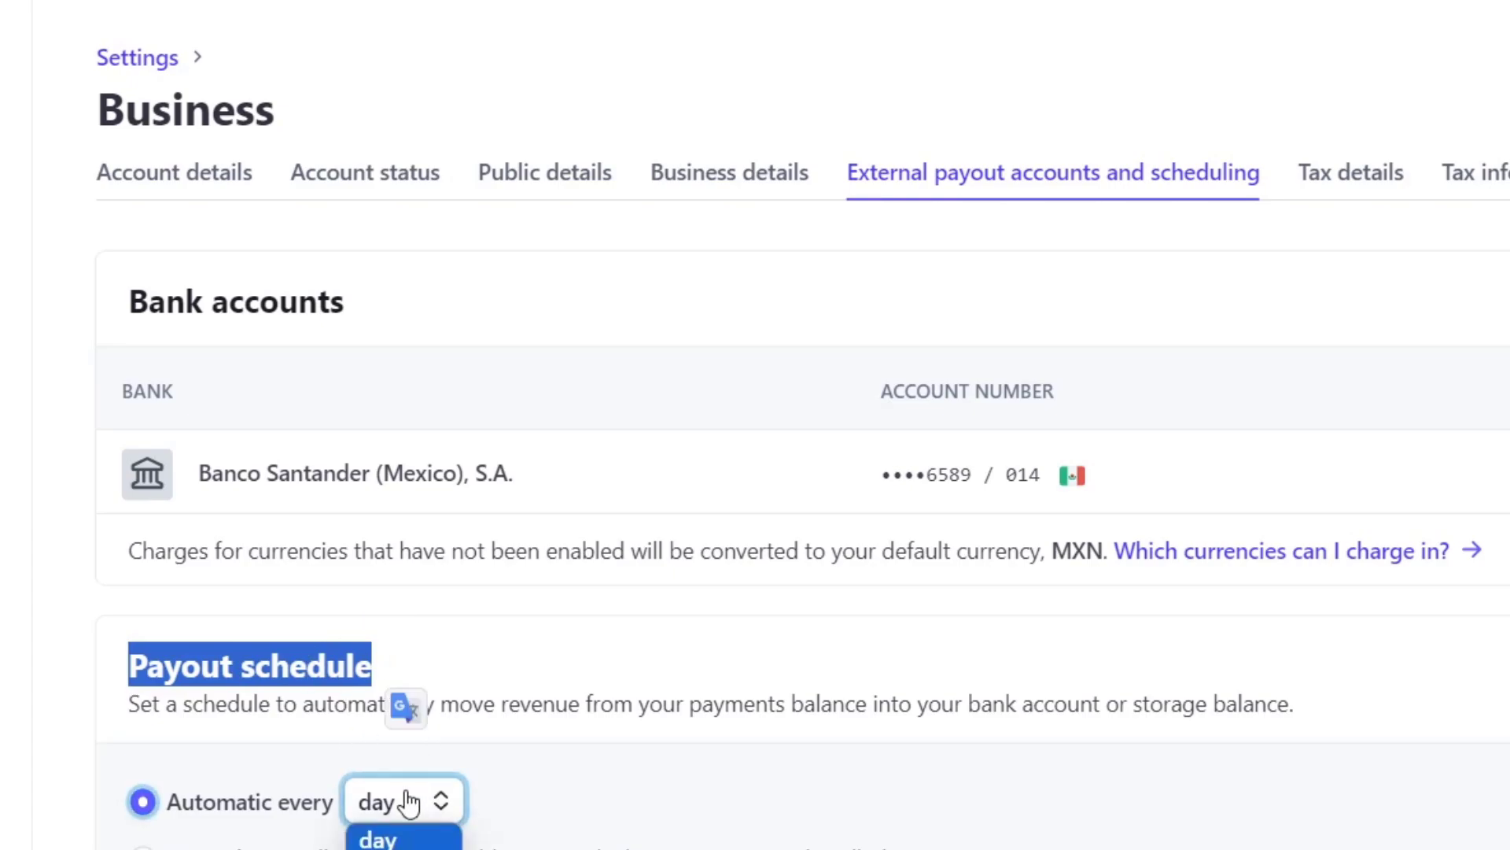
key("Down")
key("Return")
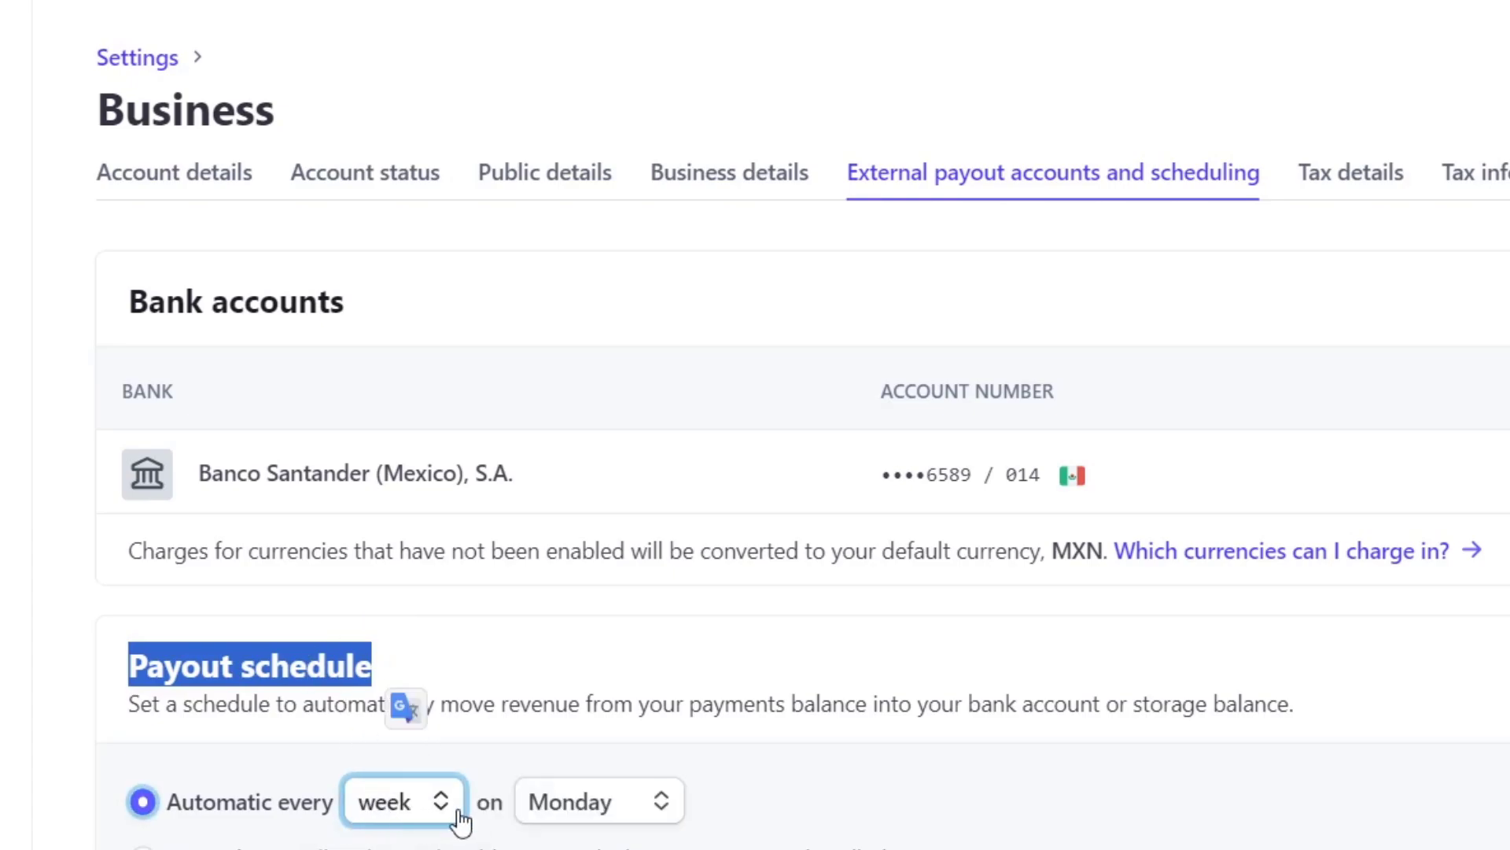
left_click(621, 811)
left_click(640, 846)
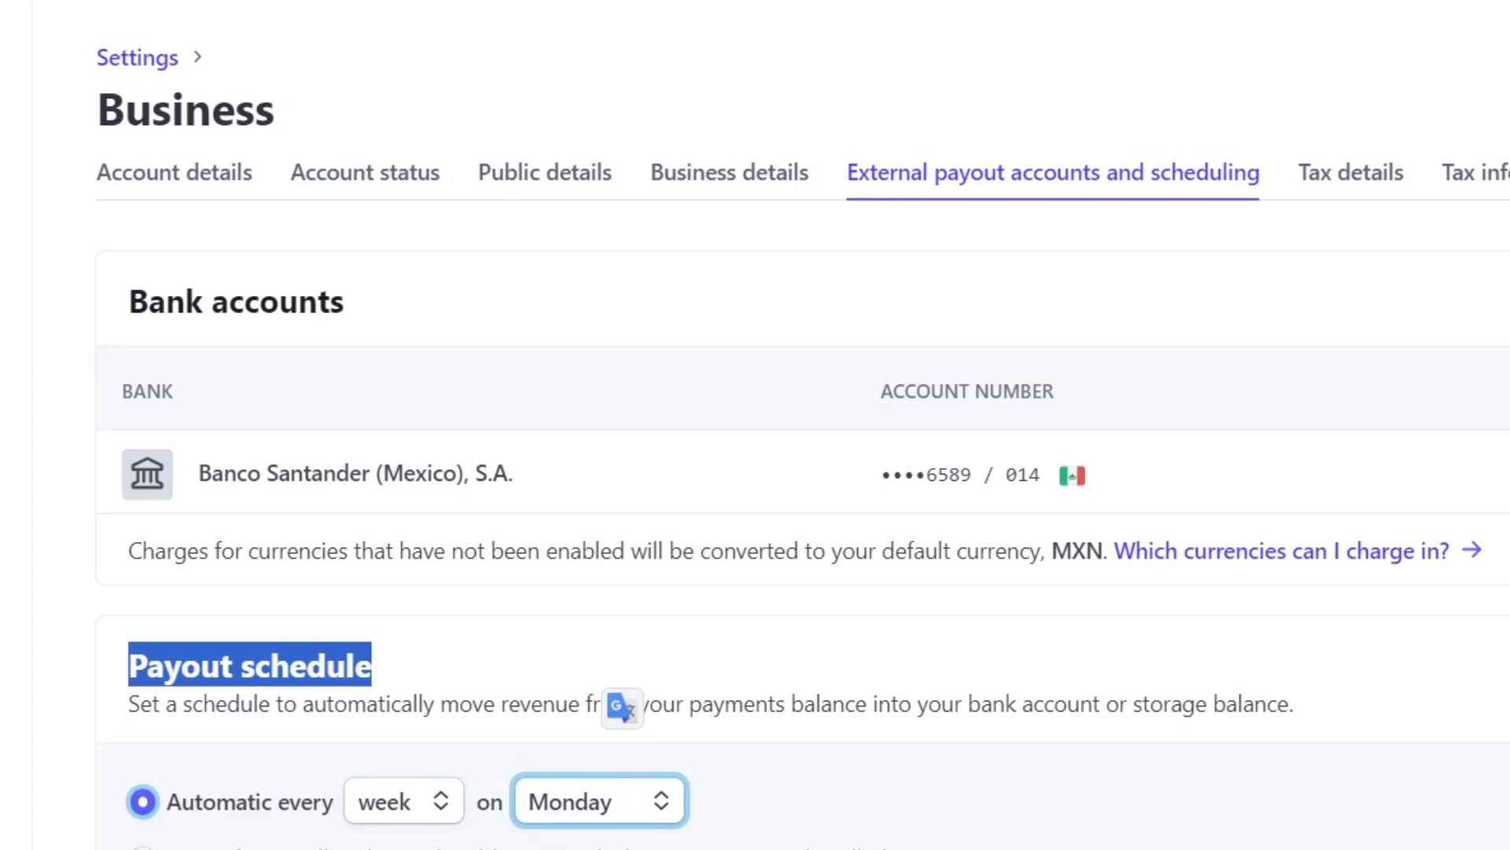
left_click(563, 776)
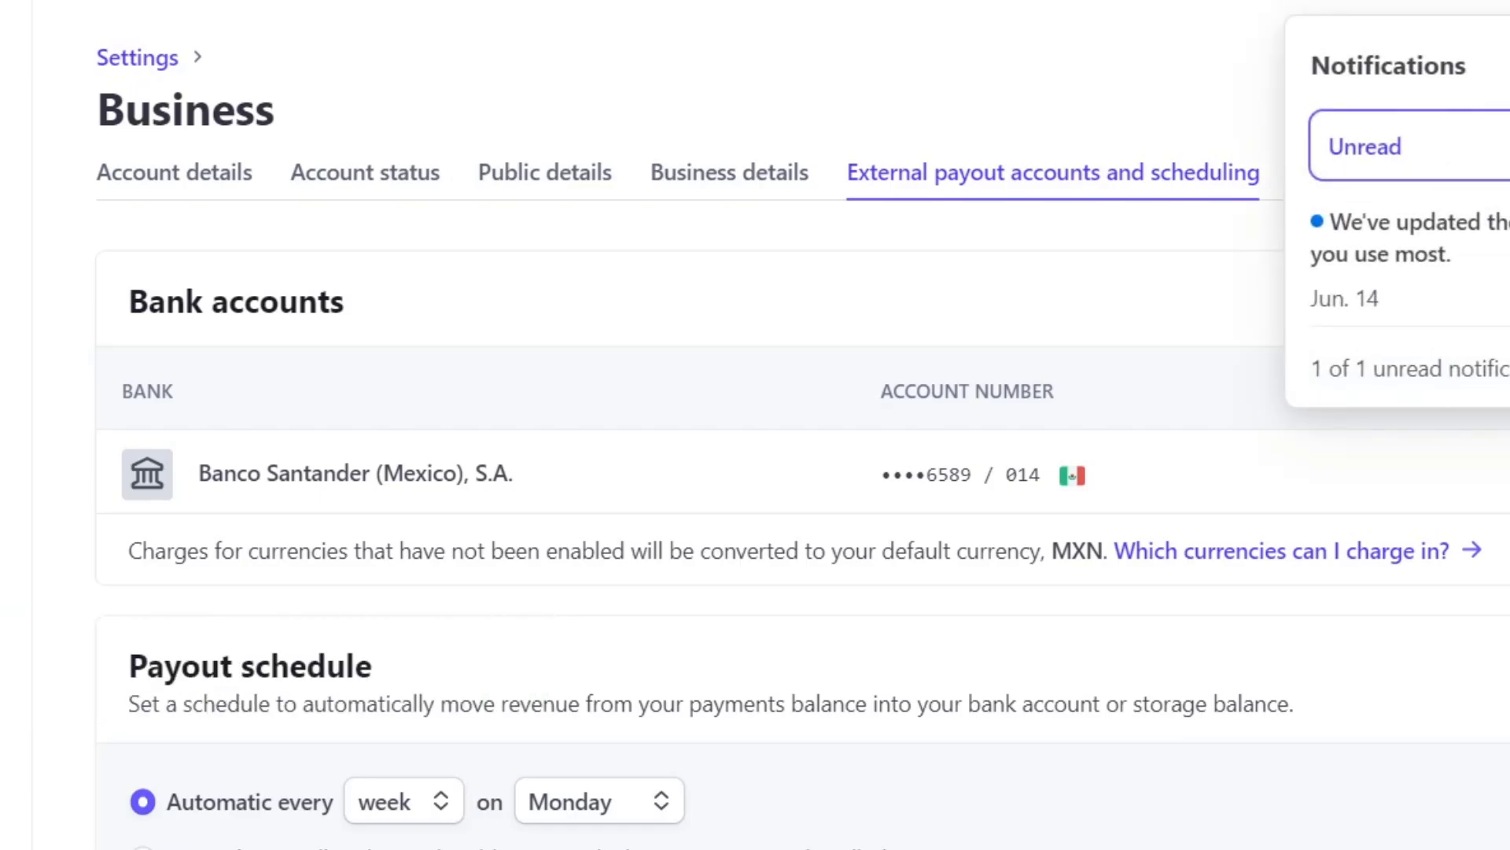
Step: Mark the one unread notification as read, then close the Notifications and Help panels
left_click(1290, 185)
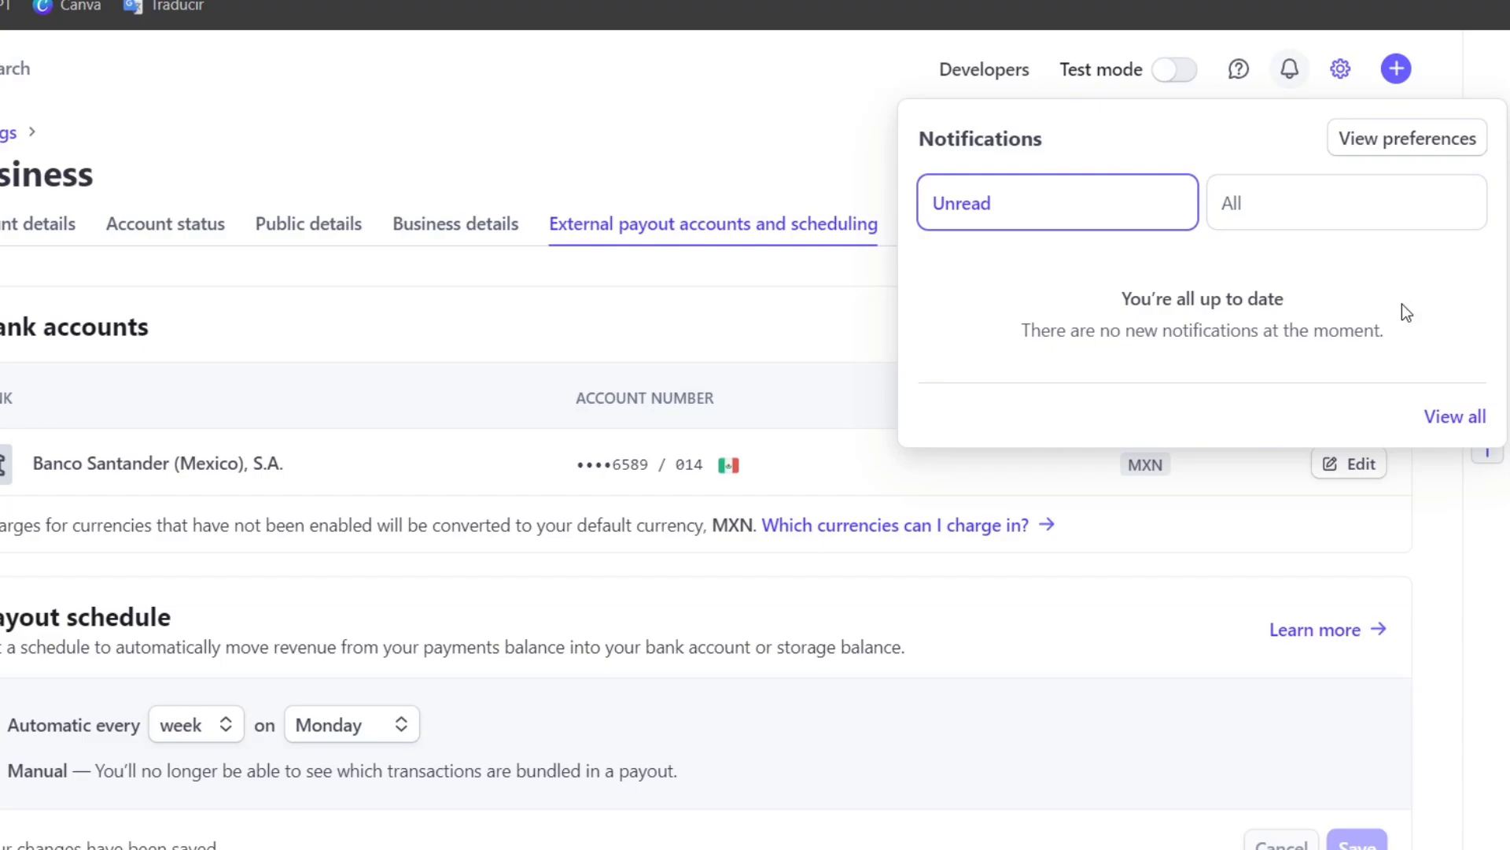
left_click(1241, 78)
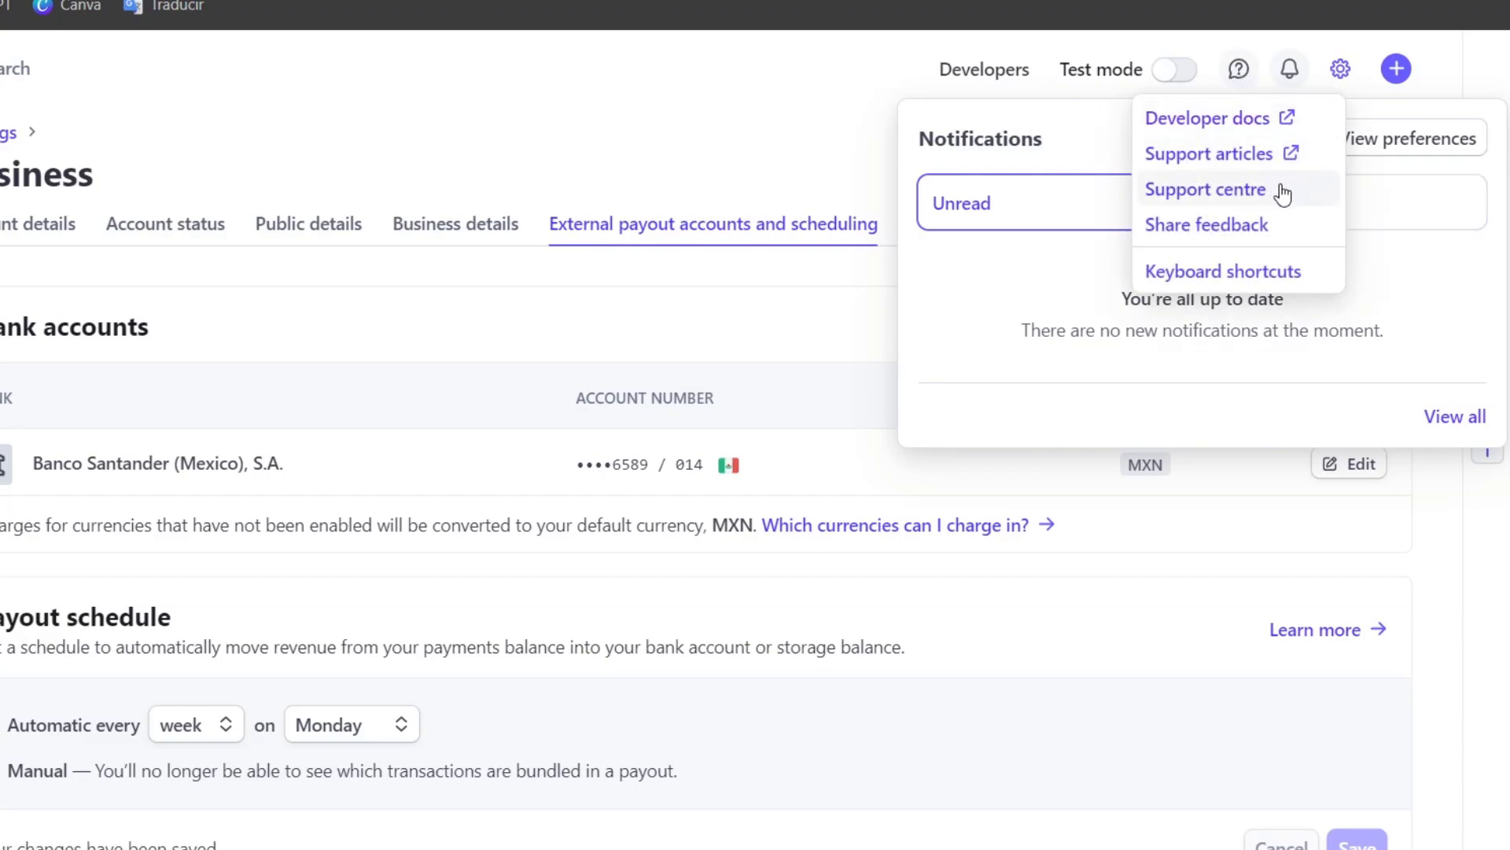
left_click(1495, 584)
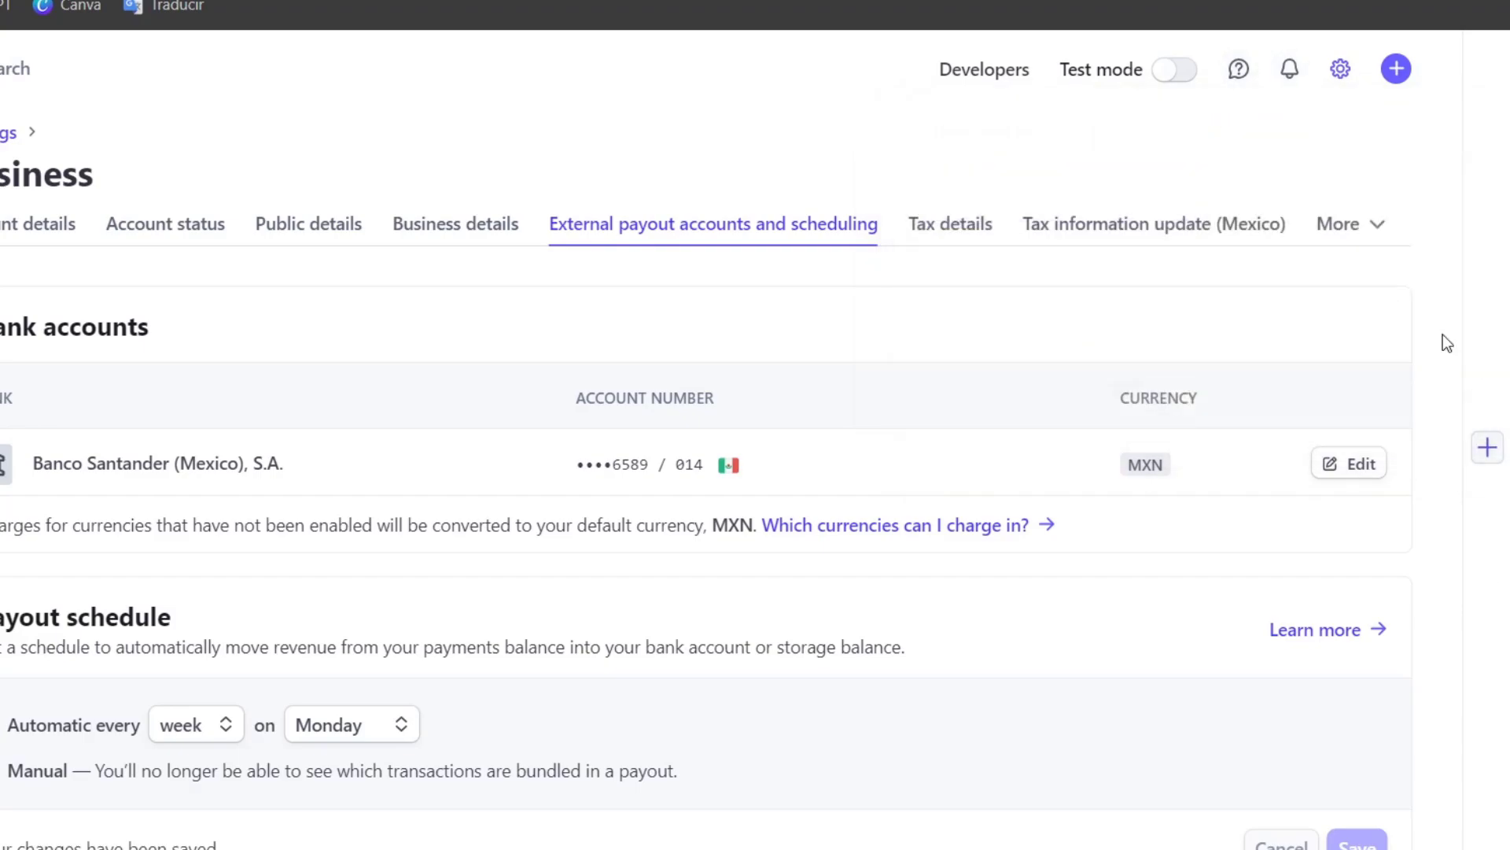
left_click(1347, 67)
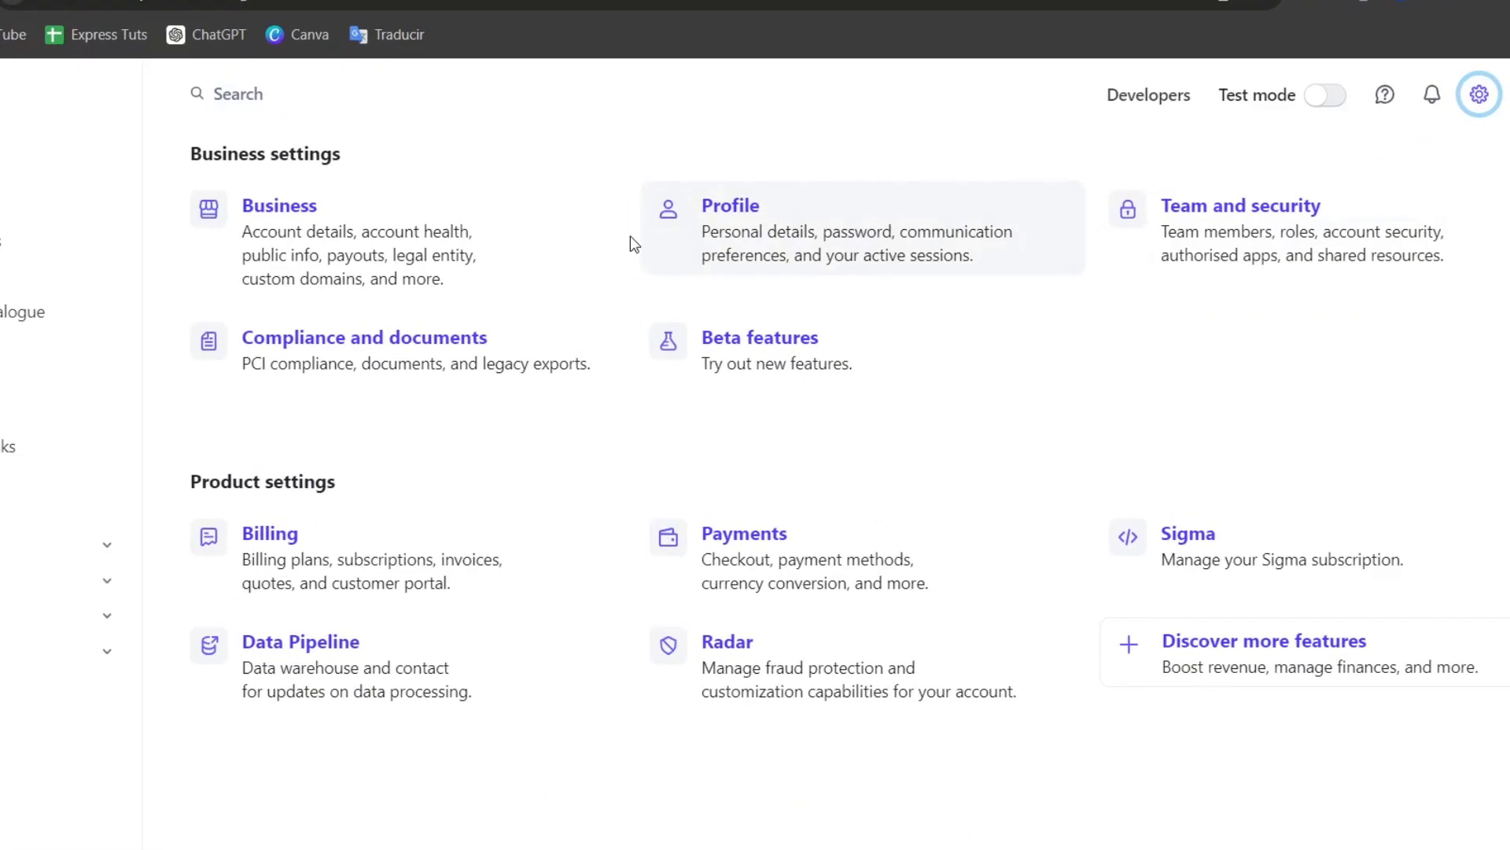
left_click(833, 211)
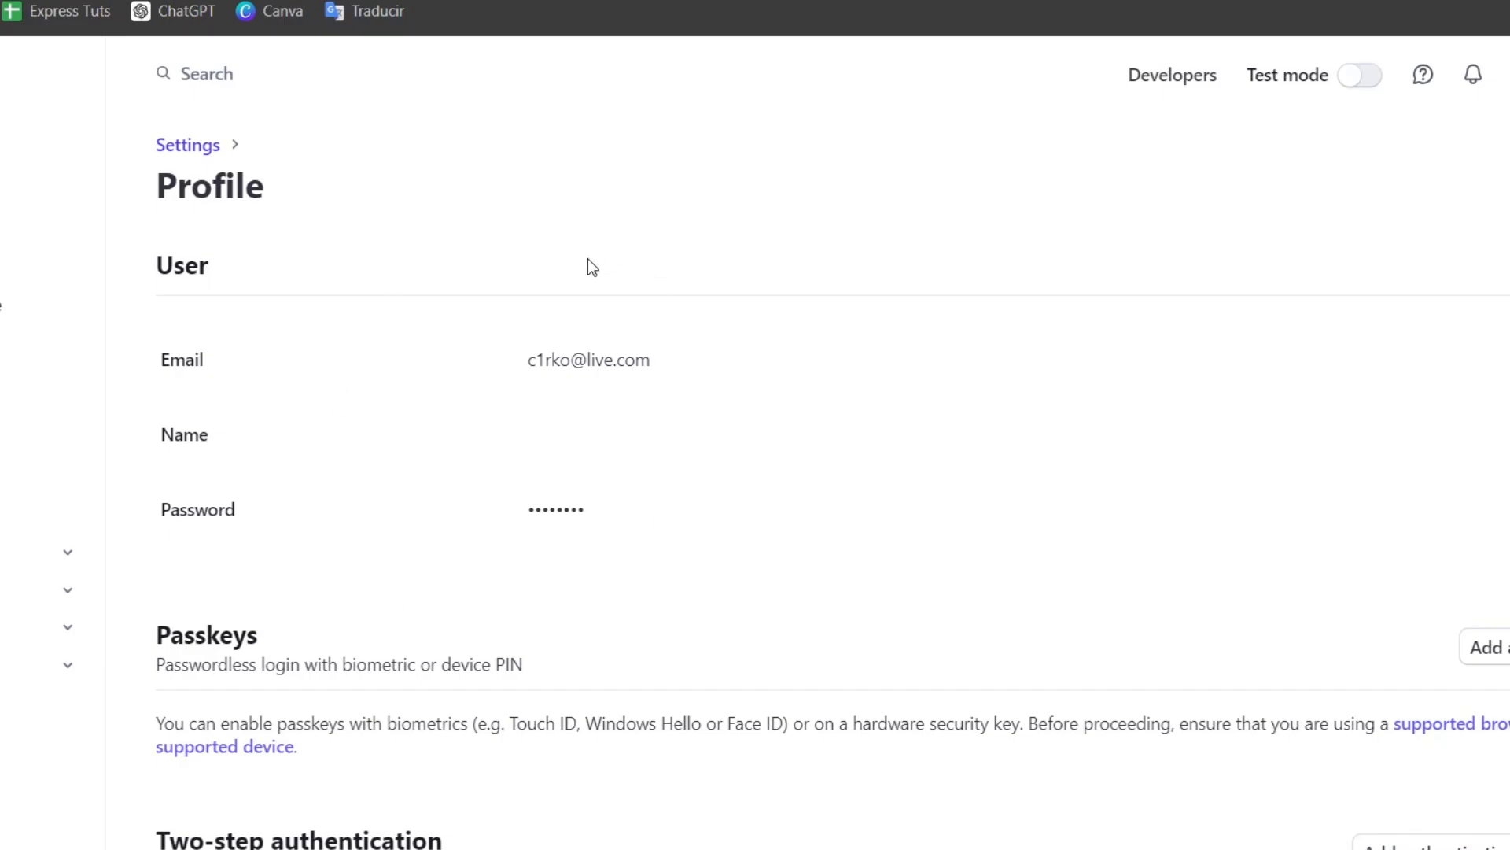
scroll(583, 408, "down", 1)
scroll(586, 414, "down", 3)
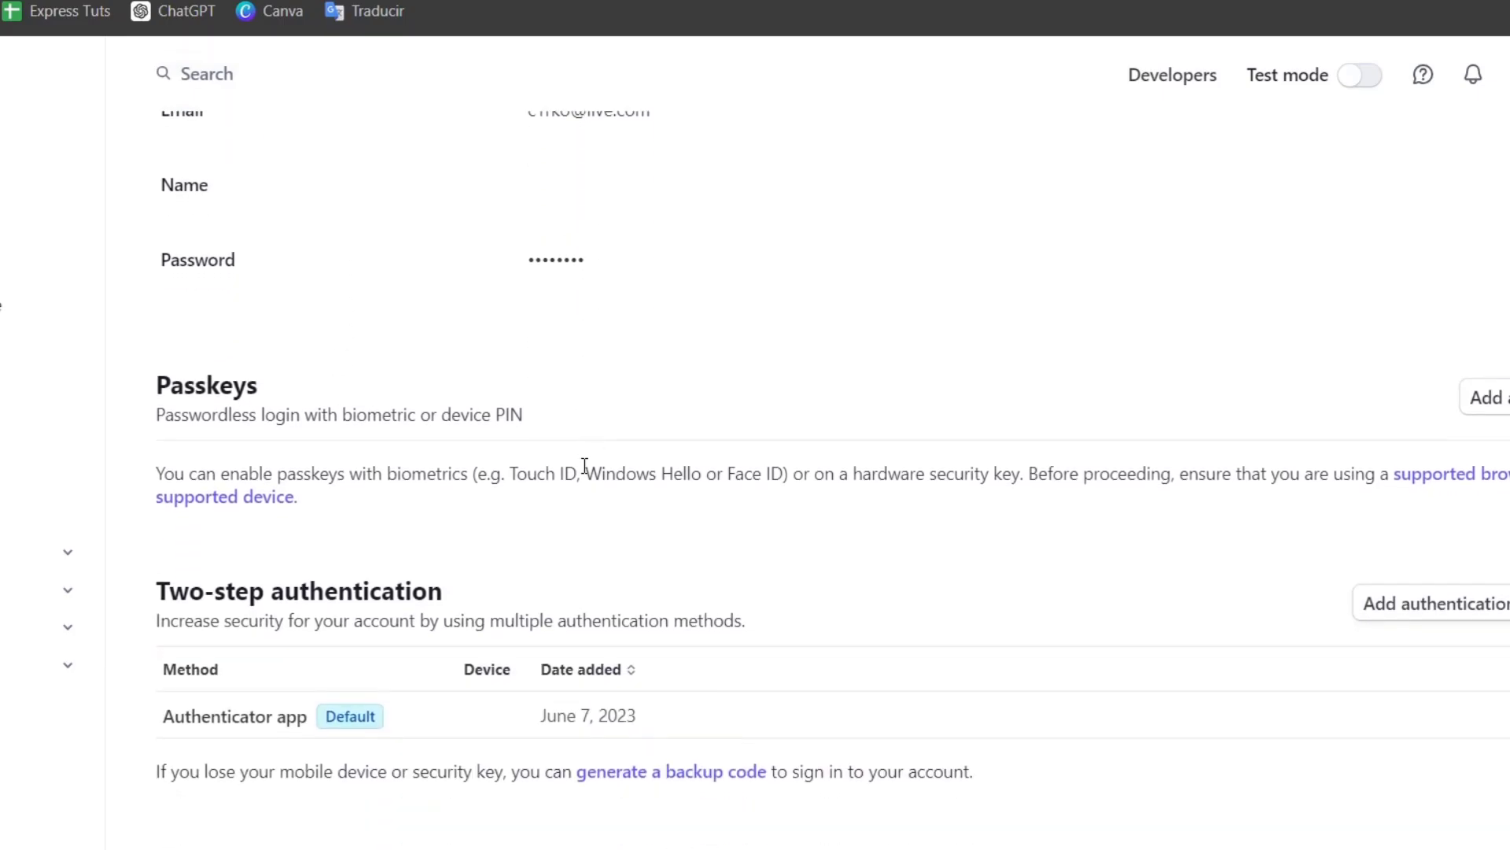
scroll(585, 467, "down", 5)
scroll(583, 465, "up", 9)
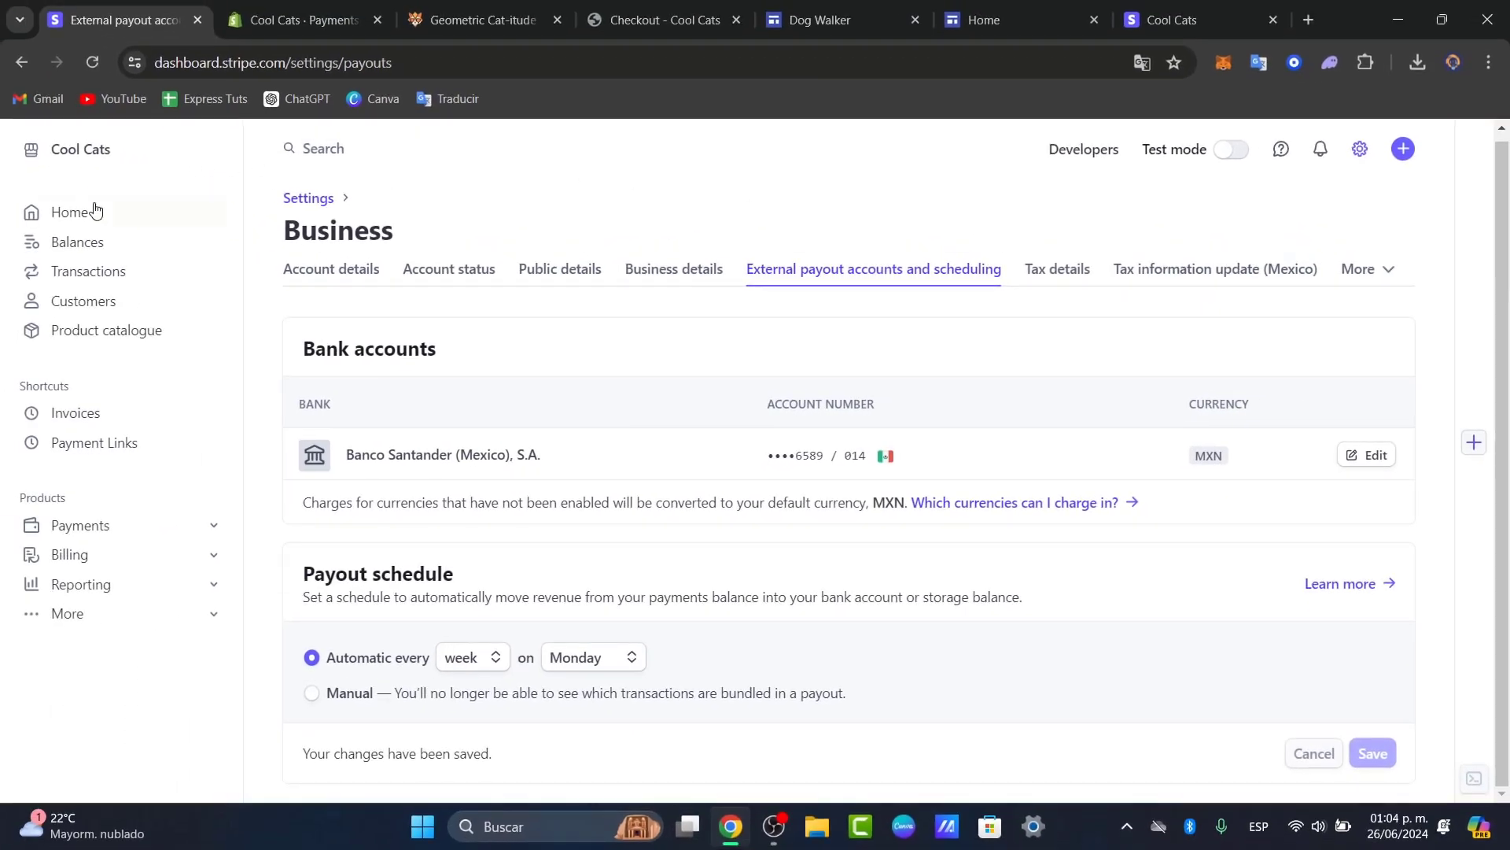
Step: Go to Home from the left sidebar to show the Welcome back! page
left_click(96, 211)
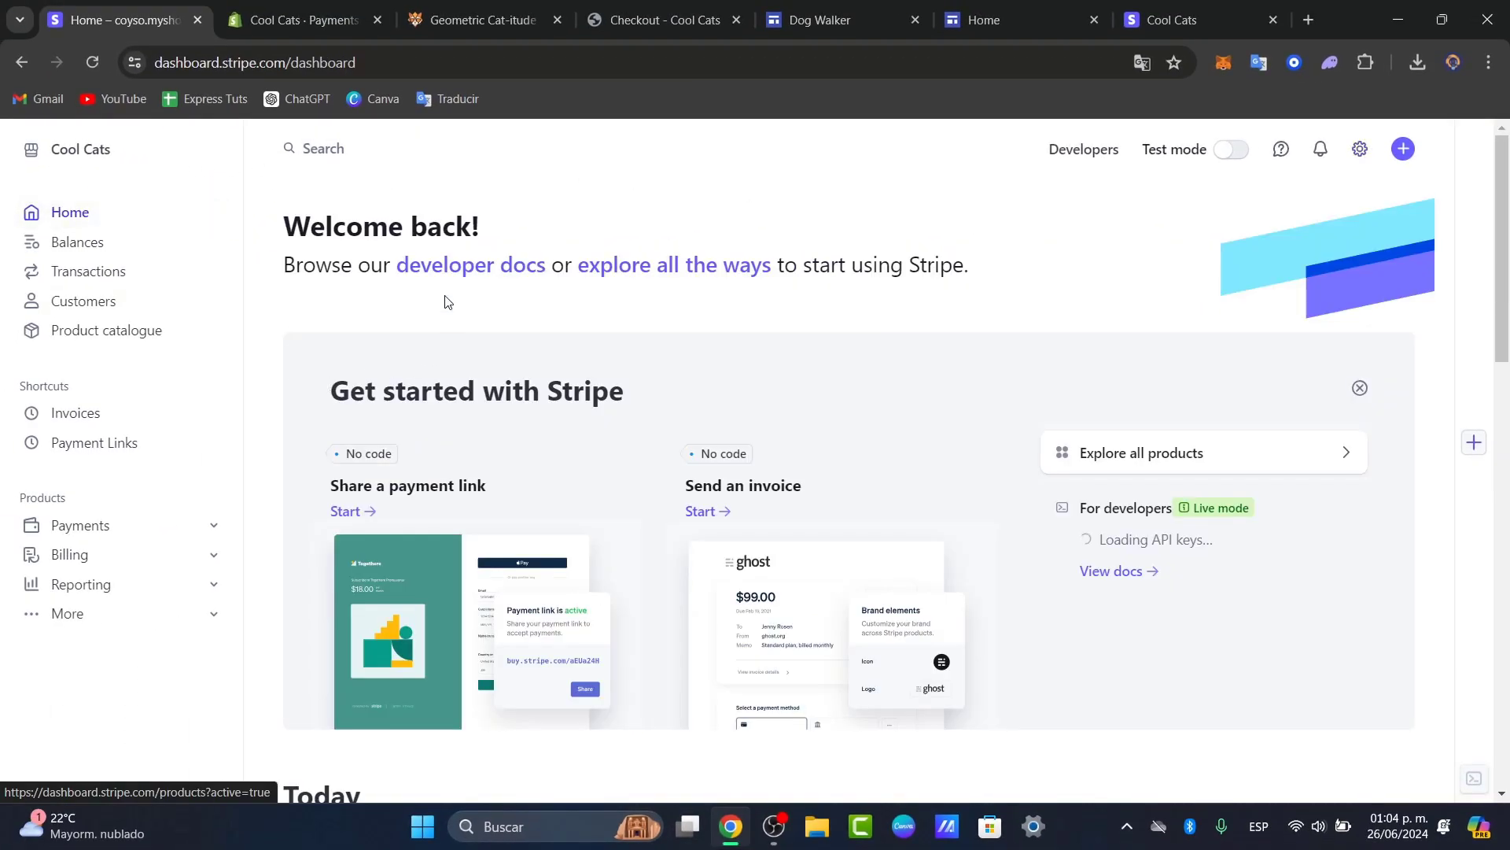